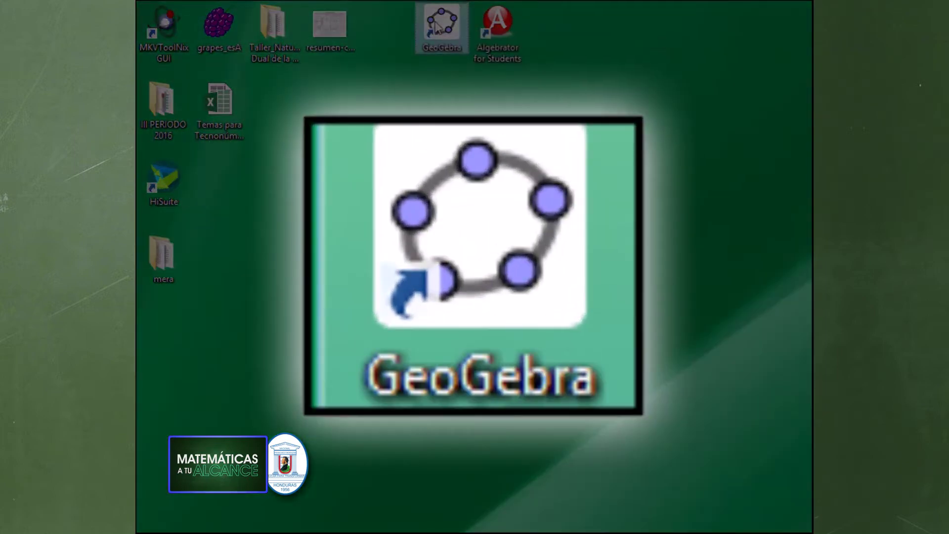
Step: Open GeoGebra with the Geometría appearance and enlarge its window to fill the desktop
{"action": "double_click", "coordinate": [436, 25]}
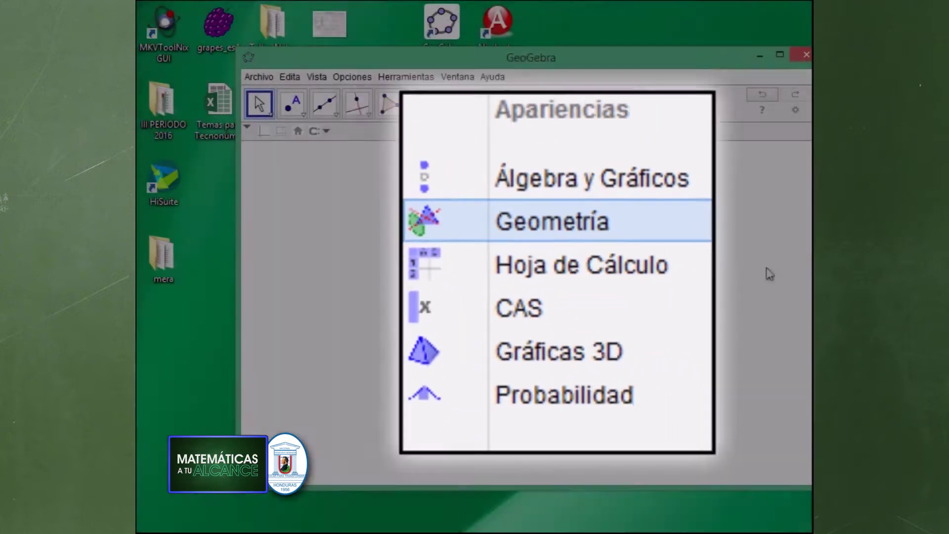
{"action": "left_click", "coordinate": [770, 275]}
{"action": "left_click_drag", "start_coordinate": [698, 60], "coordinate": [639, 4]}
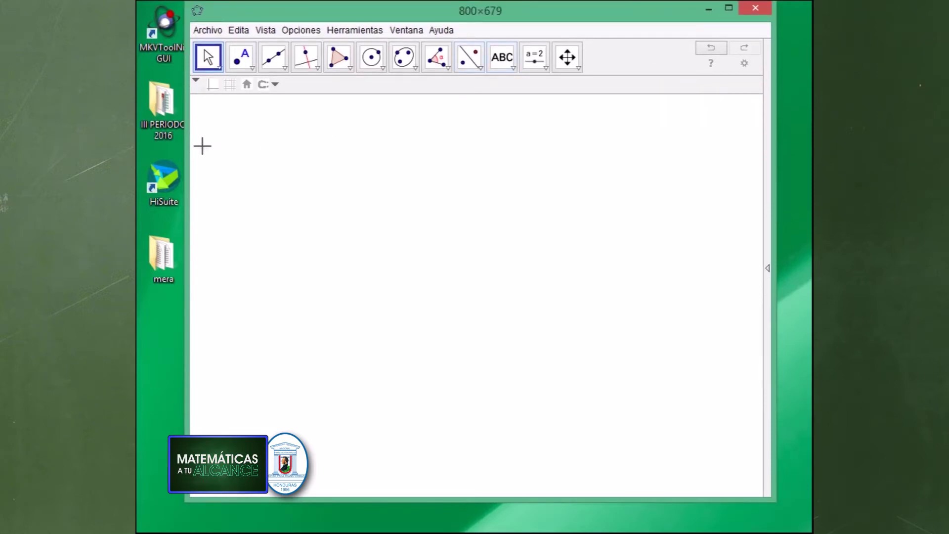
{"action": "left_click_drag", "start_coordinate": [189, 141], "coordinate": [141, 140]}
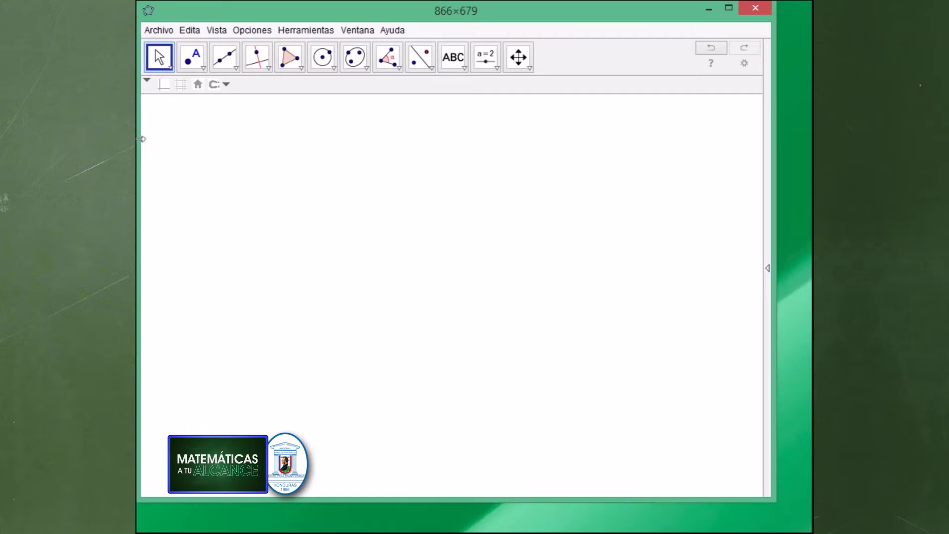
{"action": "left_click_drag", "start_coordinate": [441, 504], "coordinate": [441, 529]}
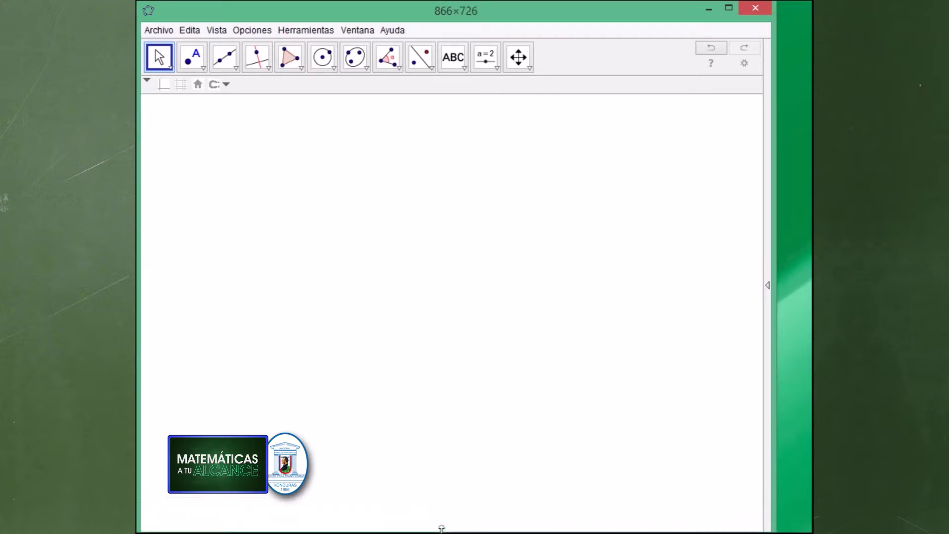
{"action": "left_click_drag", "start_coordinate": [774, 228], "coordinate": [808, 235]}
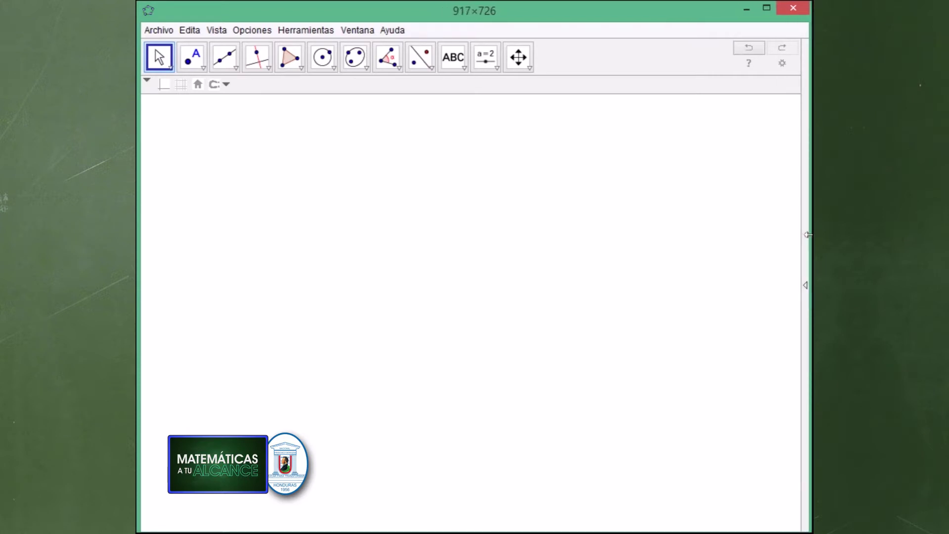
{"action": "left_click_drag", "start_coordinate": [808, 235], "coordinate": [808, 235]}
Step: Draw a triangle in the upper part of the drawing area with the Polígono tool
{"action": "left_click", "coordinate": [300, 68]}
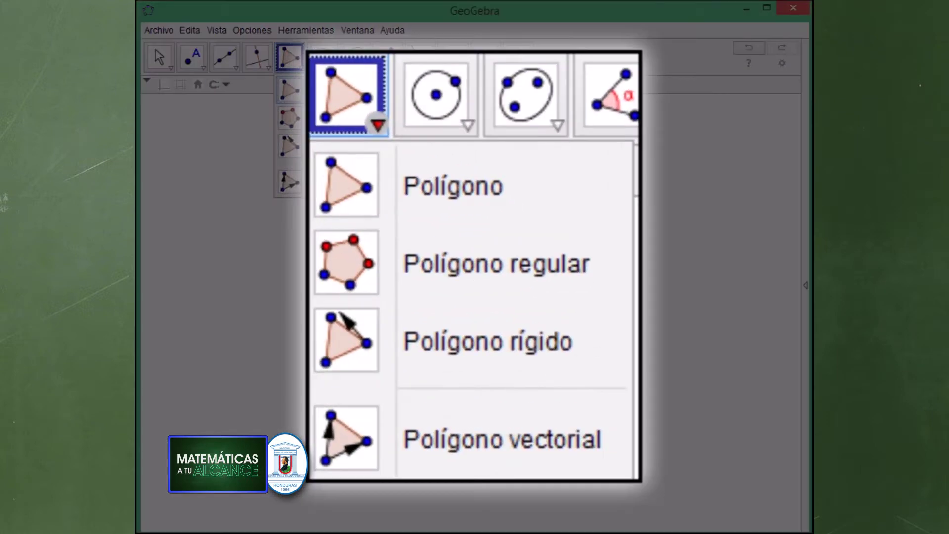
{"action": "left_click", "coordinate": [290, 90]}
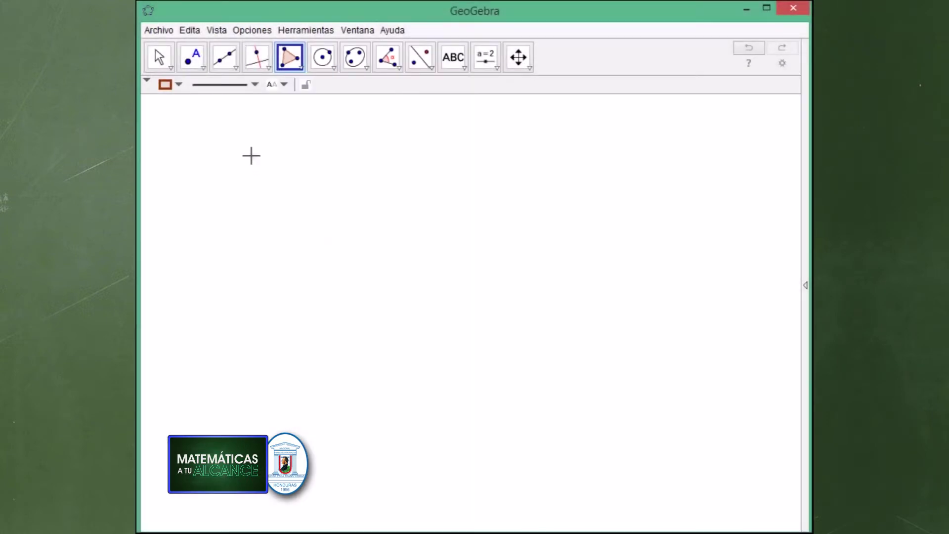
{"action": "left_click", "coordinate": [251, 156]}
{"action": "left_click", "coordinate": [209, 229]}
{"action": "left_click", "coordinate": [299, 230]}
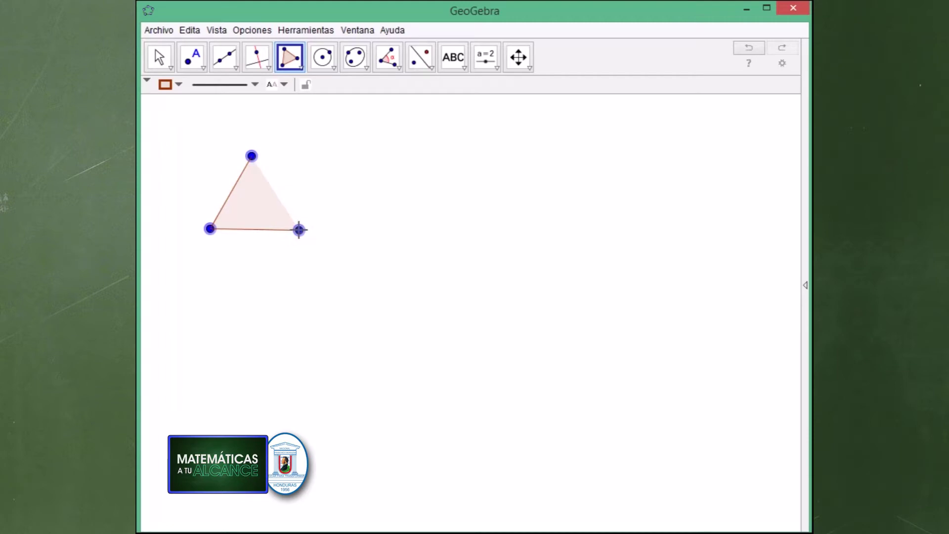
{"action": "left_click", "coordinate": [252, 156]}
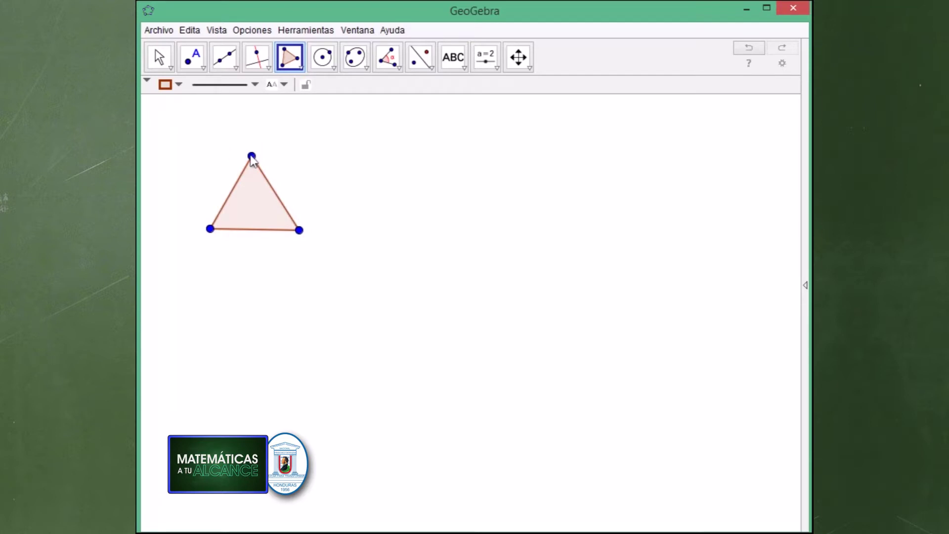
Step: Reshape the triangle by moving its two base vertices slightly down and its apex slightly up
{"action": "left_click", "coordinate": [161, 63]}
{"action": "left_click", "coordinate": [162, 66]}
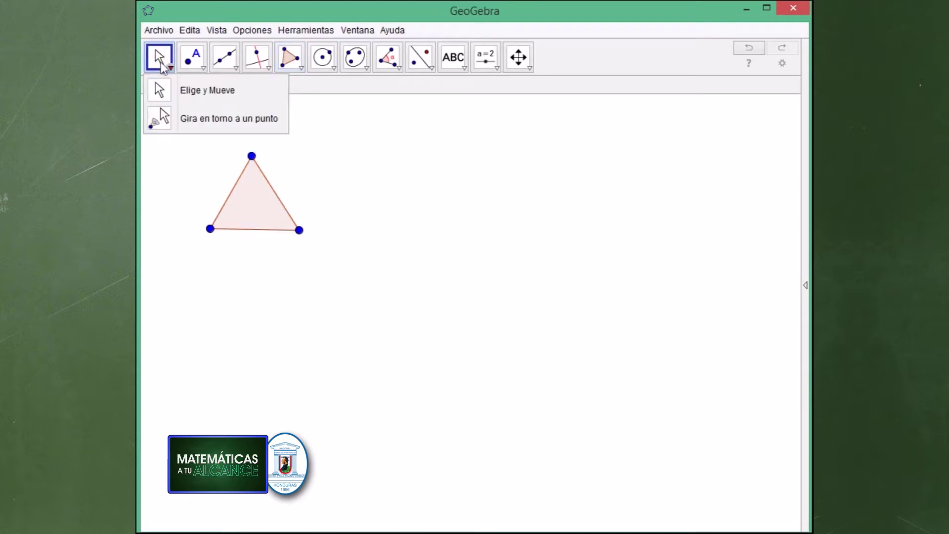
{"action": "left_click_drag", "start_coordinate": [210, 229], "coordinate": [205, 246]}
{"action": "left_click_drag", "start_coordinate": [299, 230], "coordinate": [299, 251]}
{"action": "mouse_move", "coordinate": [254, 161]}
{"action": "left_mouse_down"}
{"action": "mouse_move", "coordinate": [258, 137]}
{"action": "mouse_move", "coordinate": [244, 145]}
{"action": "left_mouse_up"}
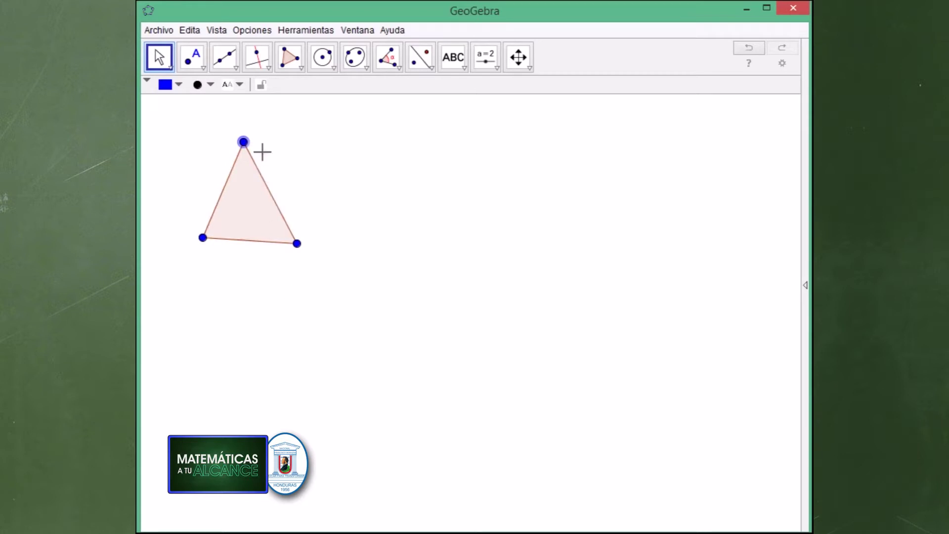
Step: Draw a concave, arrowhead-shaped quadrilateral below the triangle, with its inward vertex facing away from the pointed tip
{"action": "left_click", "coordinate": [301, 55]}
{"action": "left_click", "coordinate": [294, 312]}
{"action": "left_click", "coordinate": [200, 349]}
{"action": "left_click", "coordinate": [288, 417]}
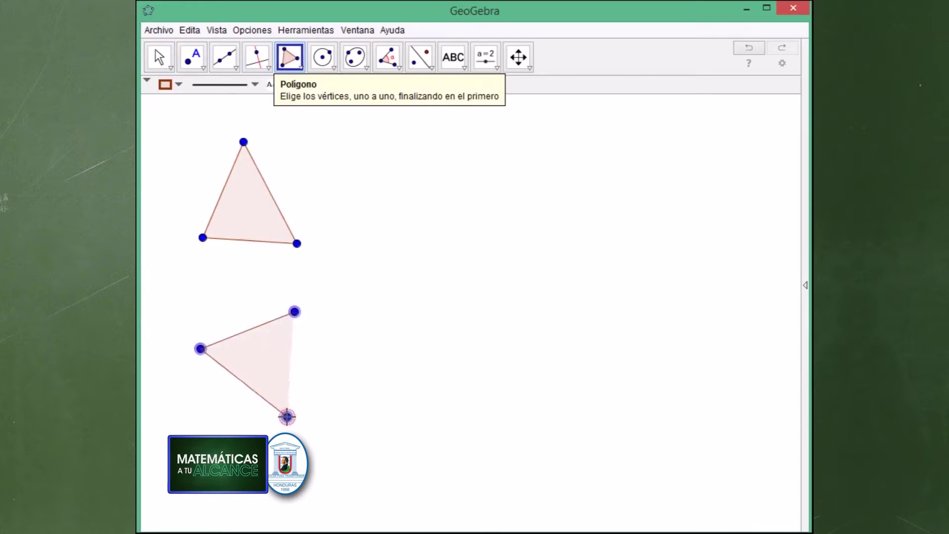
{"action": "left_click", "coordinate": [252, 359]}
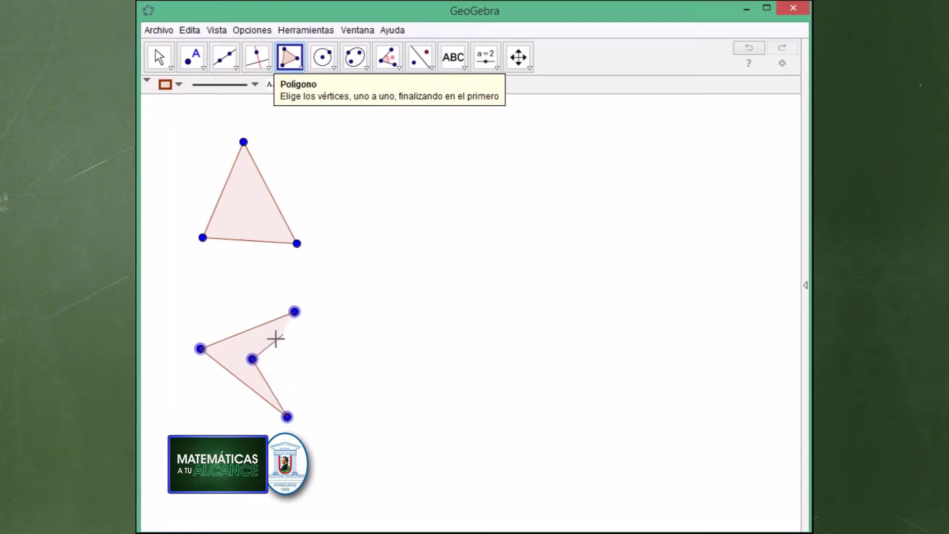
{"action": "left_click", "coordinate": [294, 314]}
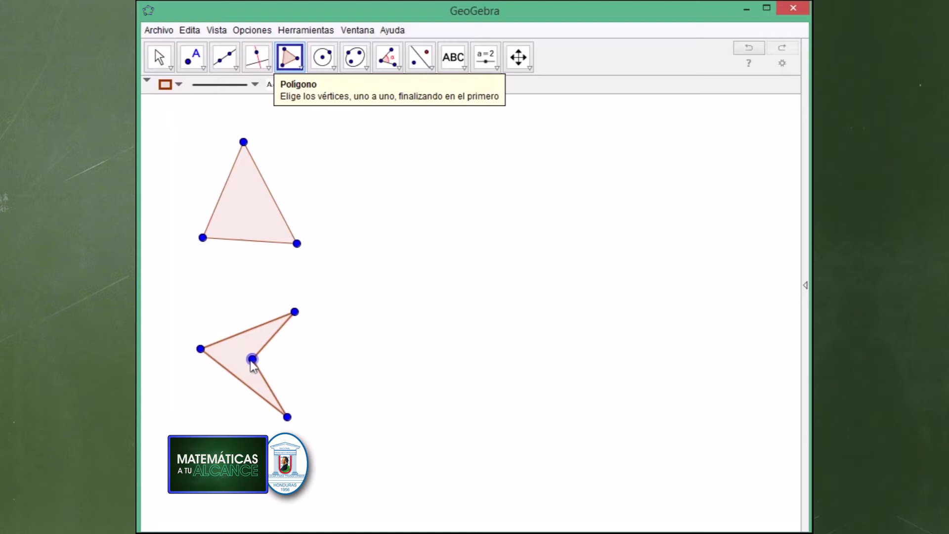
Step: Place two points on the concave quadrilateral, one in its upper arm and one in its lower arm
{"action": "left_click", "coordinate": [193, 62]}
{"action": "left_click", "coordinate": [193, 63]}
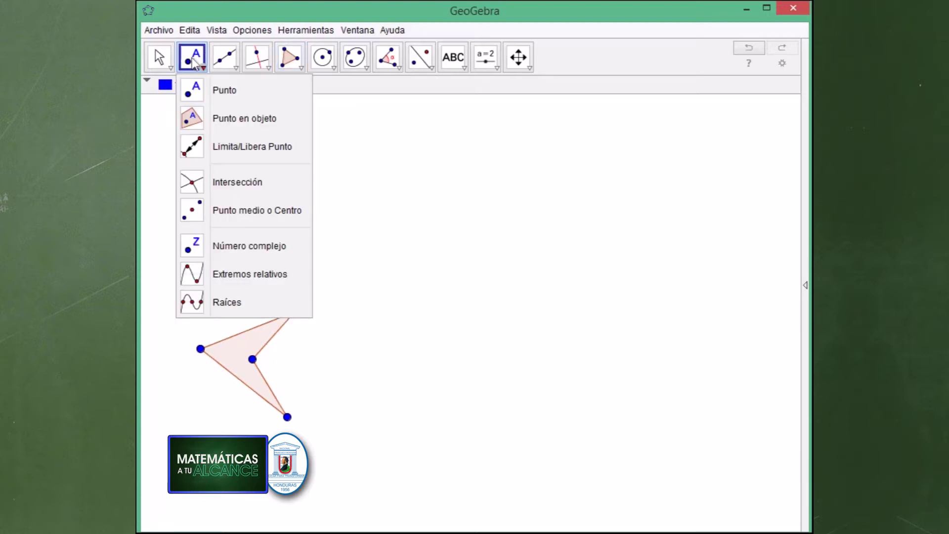
{"action": "left_click", "coordinate": [218, 93]}
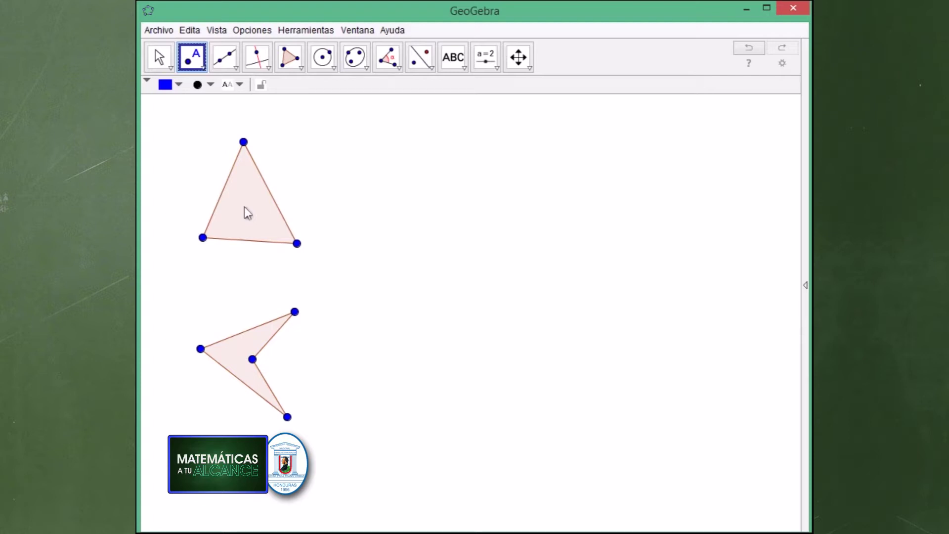
{"action": "left_click", "coordinate": [265, 332]}
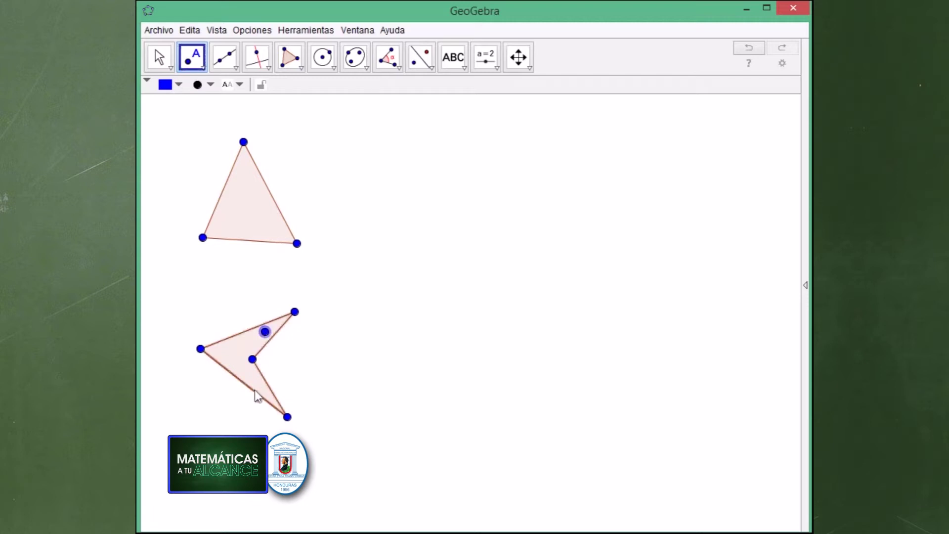
{"action": "left_click", "coordinate": [266, 391]}
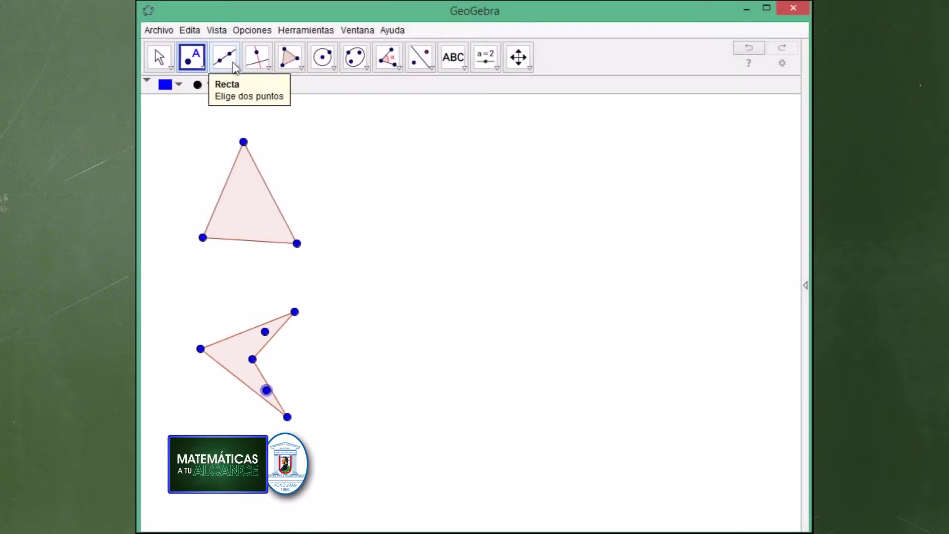
Step: Join the two points in the concave quadrilateral's arms with a segment
{"action": "left_click", "coordinate": [228, 59]}
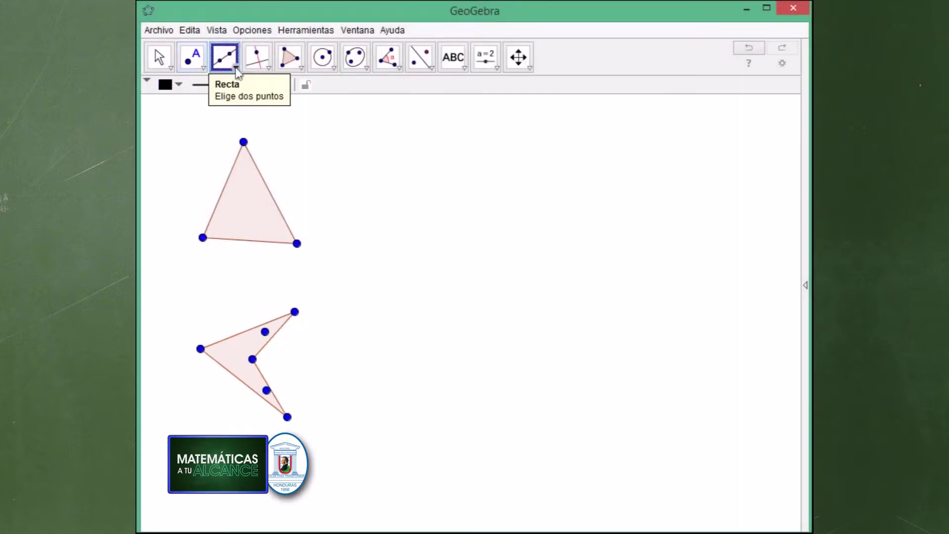
{"action": "left_click", "coordinate": [229, 59]}
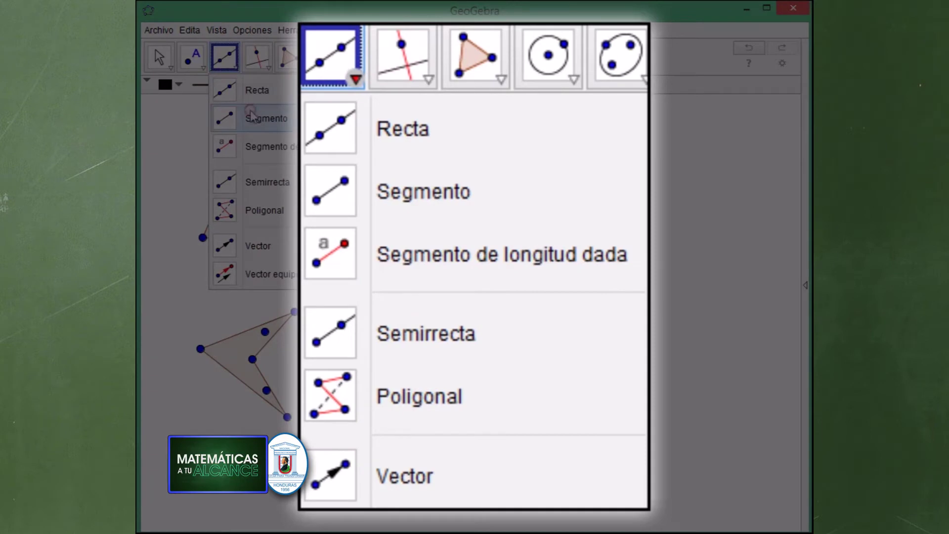
{"action": "left_click", "coordinate": [232, 119]}
{"action": "left_click", "coordinate": [265, 332]}
{"action": "left_click", "coordinate": [267, 391]}
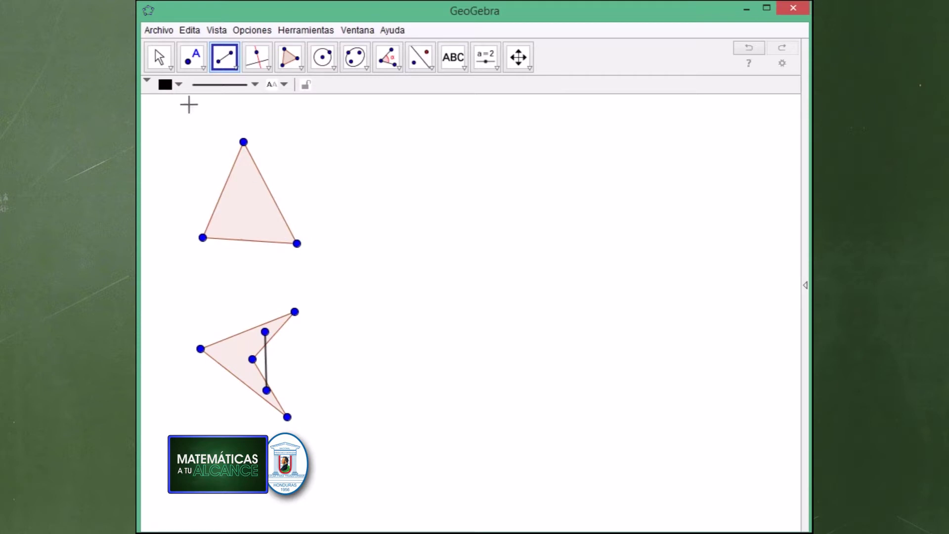
Step: Measure the triangle's lower-right interior angle and move its value label inside the triangle, beside the angle arc
{"action": "left_click", "coordinate": [159, 59]}
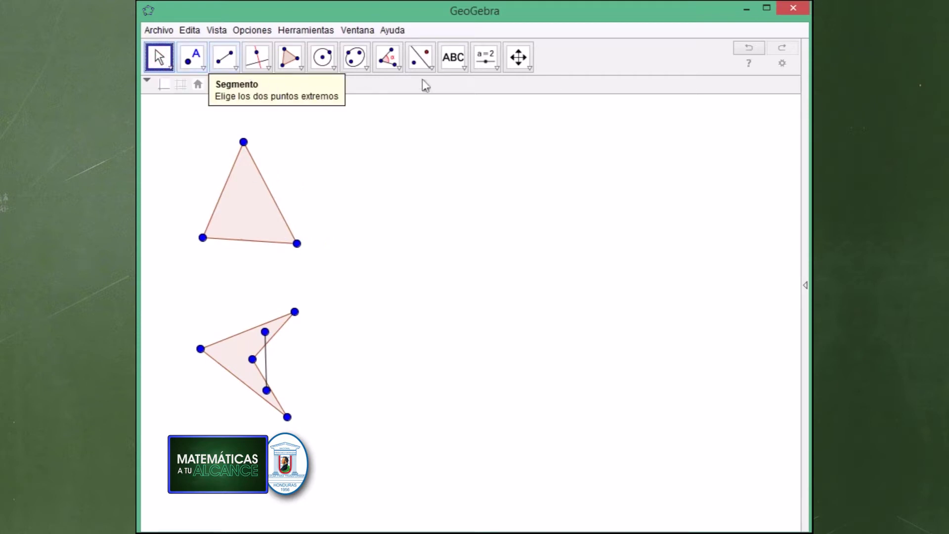
{"action": "left_click", "coordinate": [460, 67]}
{"action": "mouse_move", "coordinate": [402, 70]}
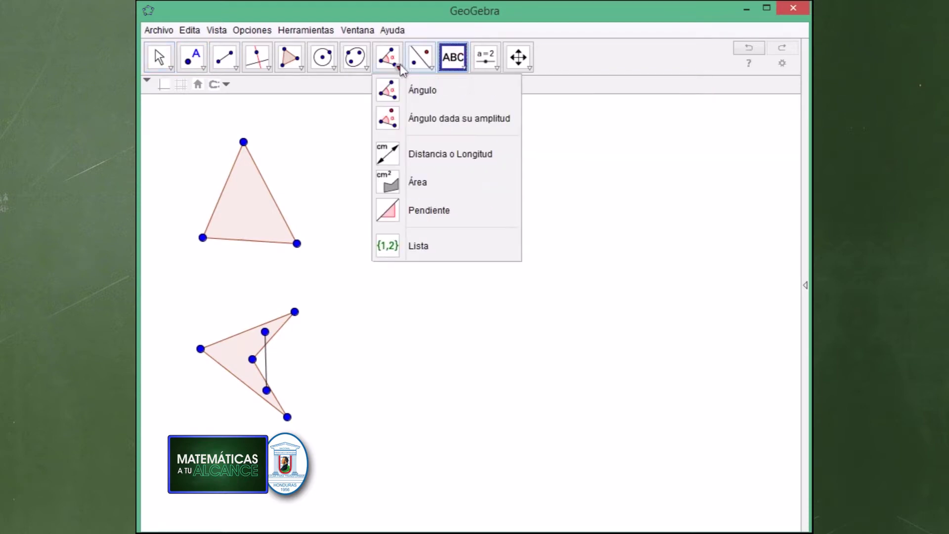
{"action": "left_click", "coordinate": [425, 90]}
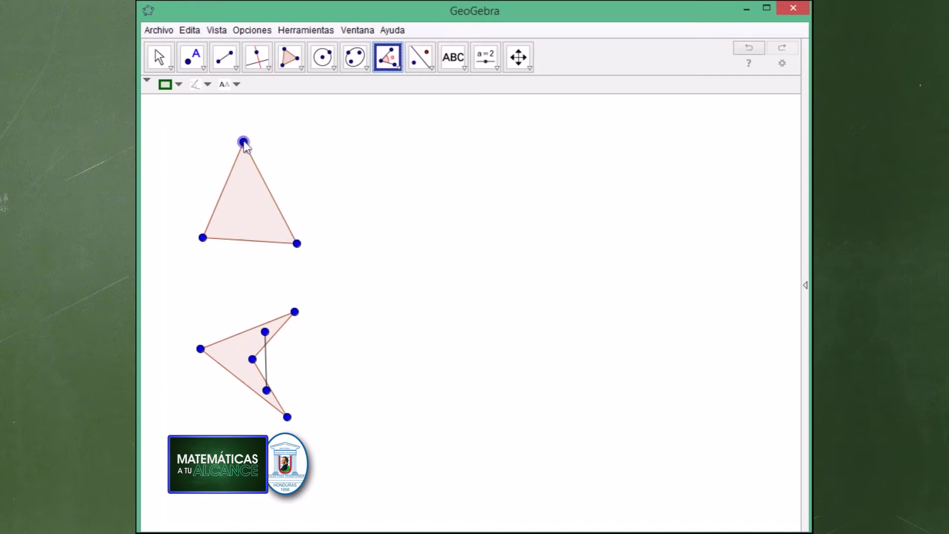
{"action": "left_click", "coordinate": [244, 142]}
{"action": "left_click", "coordinate": [297, 244]}
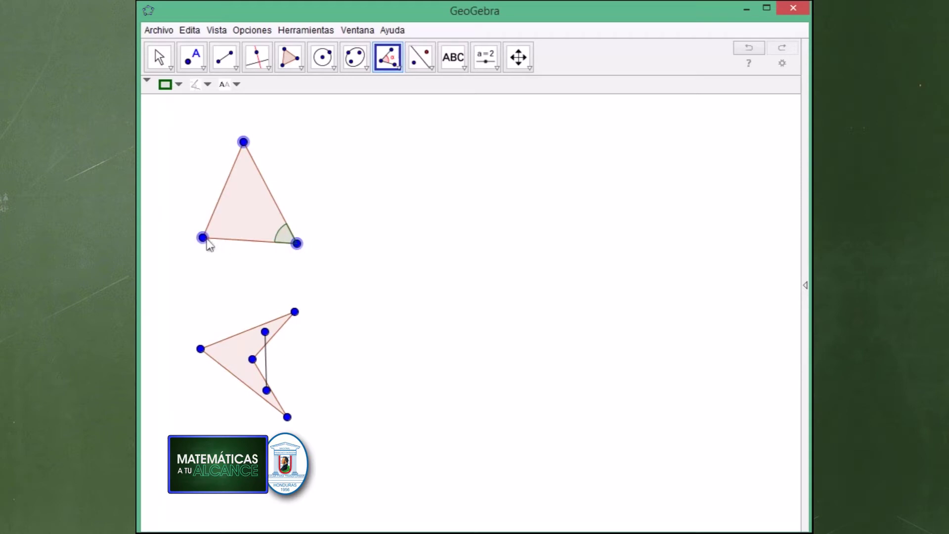
{"action": "left_click", "coordinate": [207, 240]}
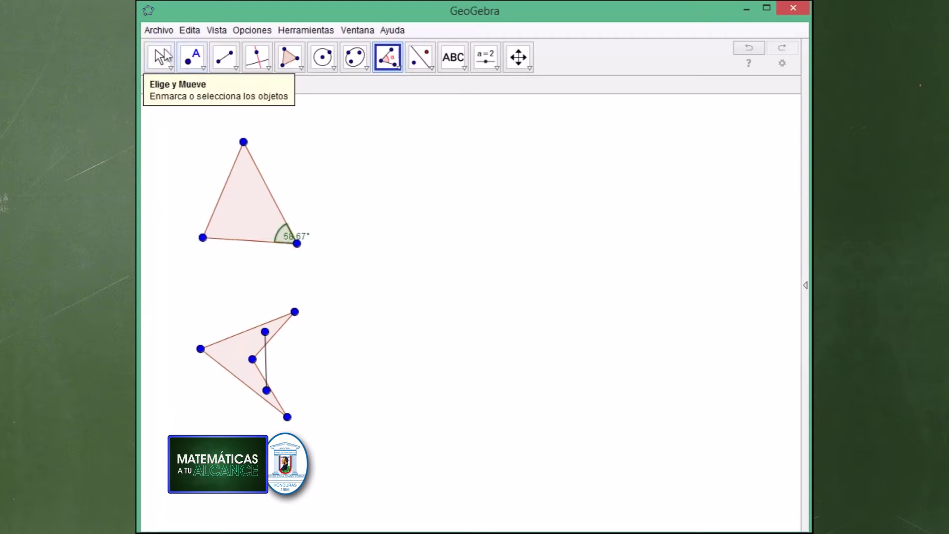
{"action": "left_click", "coordinate": [163, 57]}
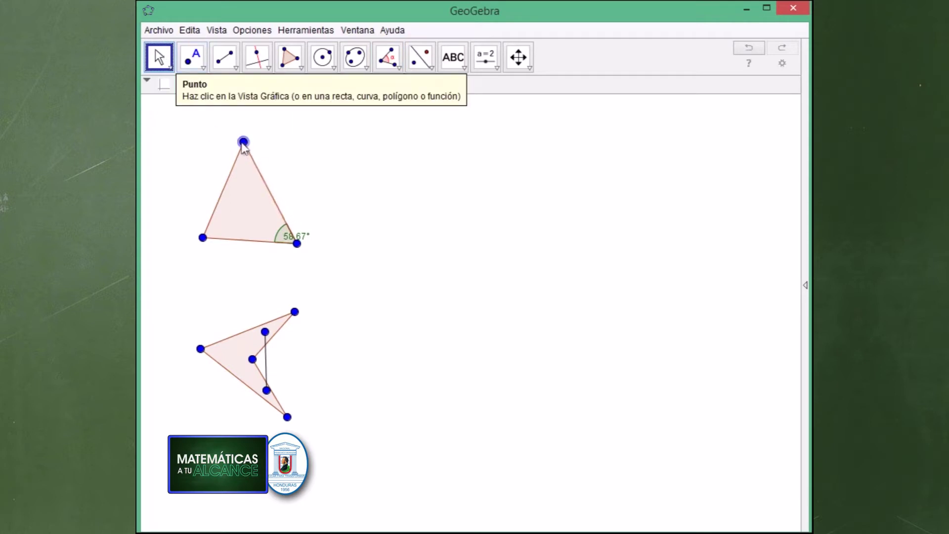
{"action": "left_click_drag", "start_coordinate": [303, 237], "coordinate": [268, 228]}
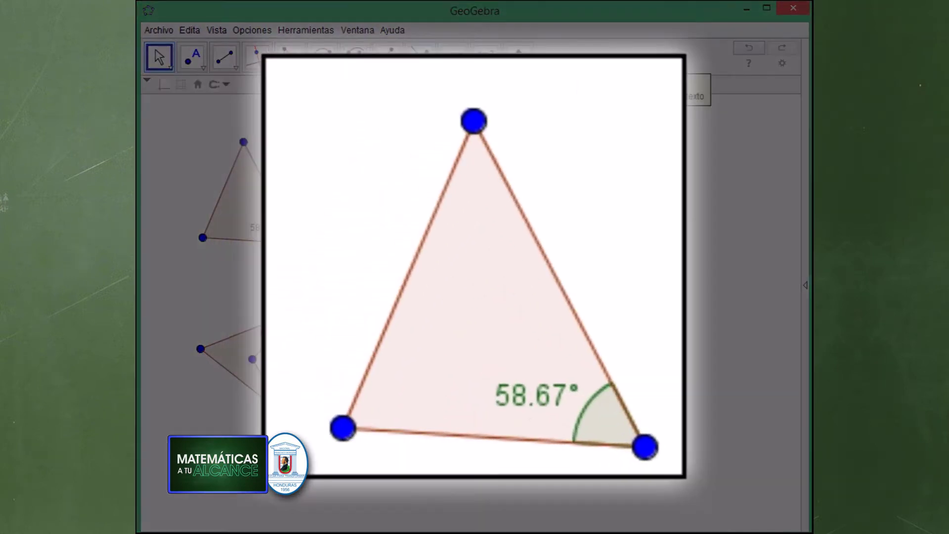
Step: Insert the text A as a LaTeX formula in the empty area beside the triangle
{"action": "left_click", "coordinate": [453, 56]}
{"action": "left_click", "coordinate": [449, 150]}
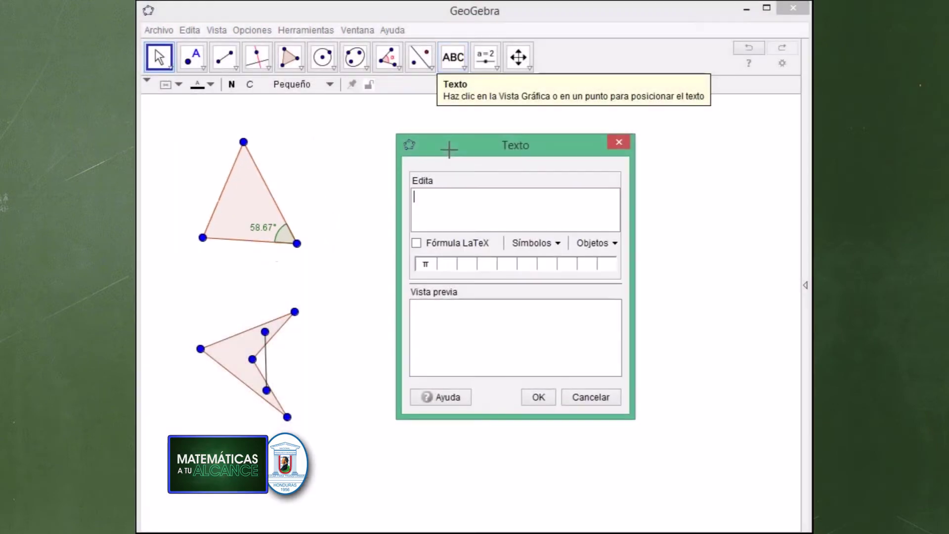
{"action": "type", "text": "A"}
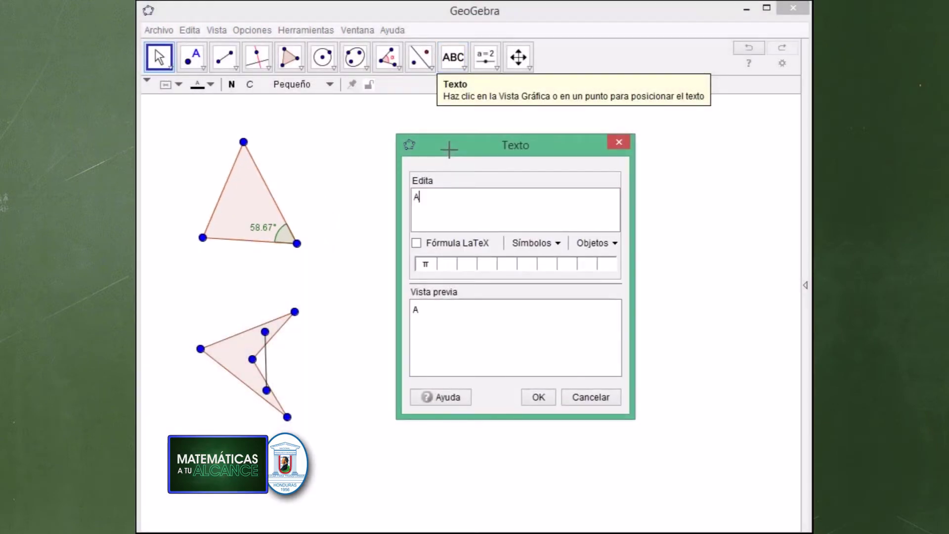
{"action": "left_click", "coordinate": [417, 242]}
{"action": "left_click", "coordinate": [539, 397]}
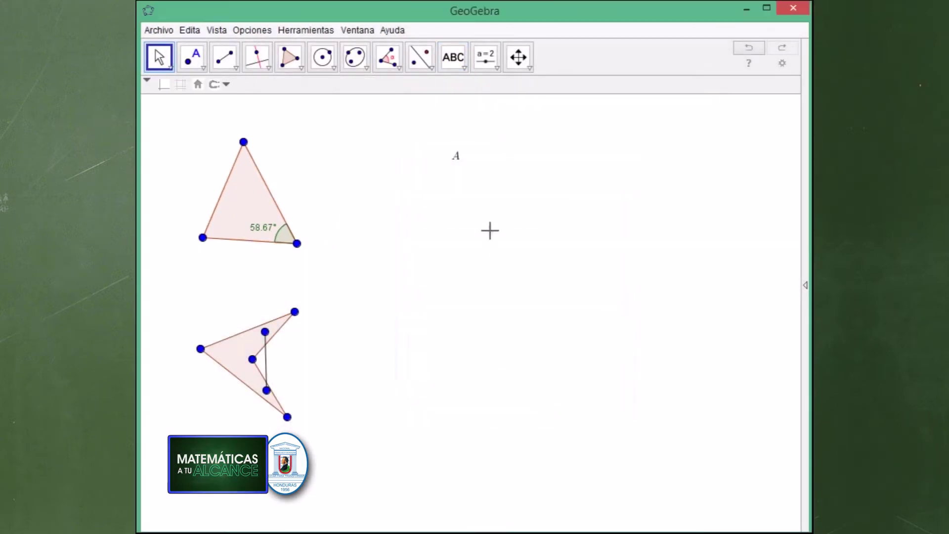
Step: Insert the text B as a LaTeX formula, below and to the right of the letter A
{"action": "left_click", "coordinate": [453, 58]}
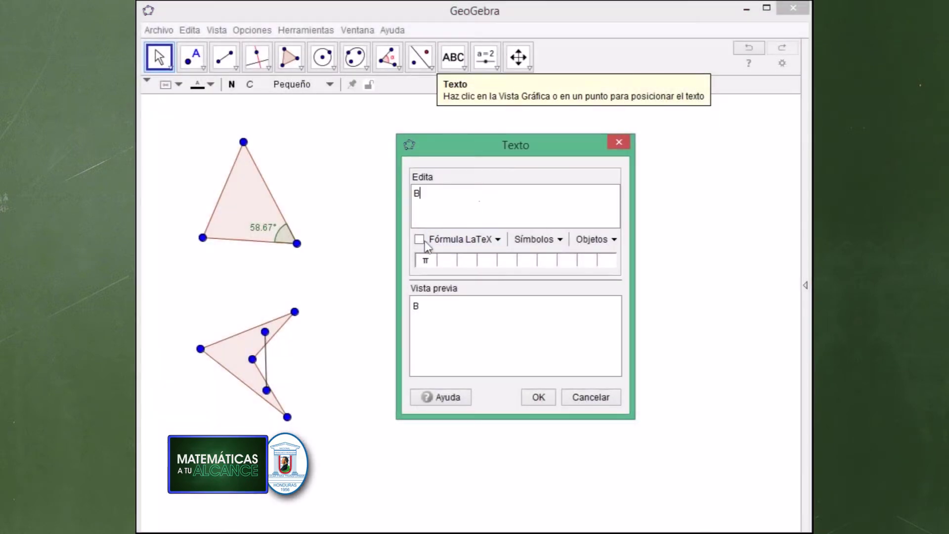
{"action": "left_click", "coordinate": [420, 239]}
{"action": "left_click", "coordinate": [539, 395]}
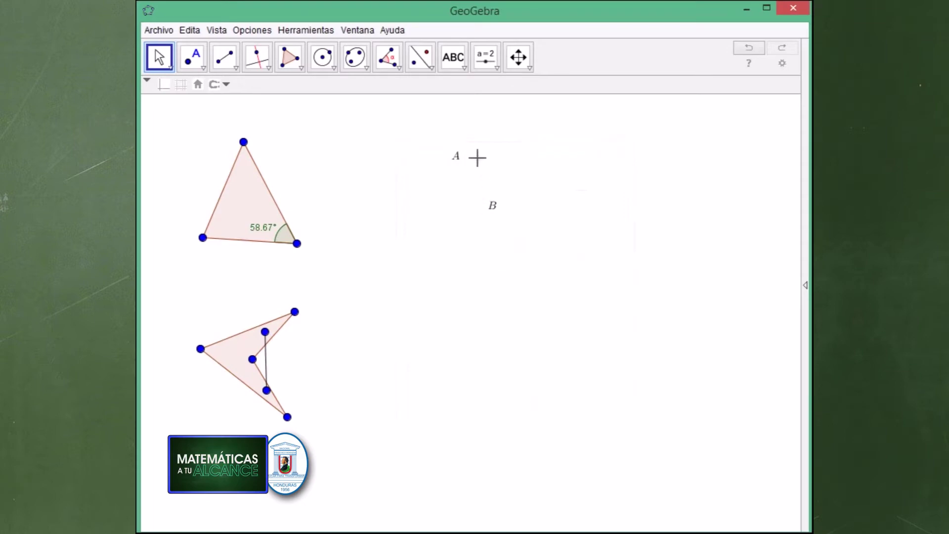
Step: Insert the text C as a LaTeX formula in the empty area, below and to the left of the letter B
{"action": "left_click", "coordinate": [453, 63]}
{"action": "left_click", "coordinate": [463, 92]}
{"action": "left_click", "coordinate": [443, 187]}
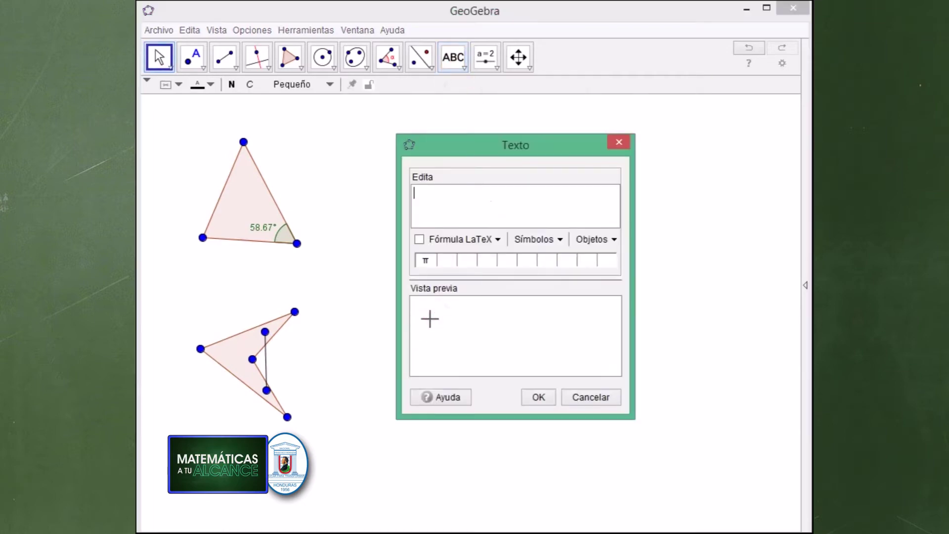
{"action": "type", "text": "C"}
{"action": "left_click", "coordinate": [420, 239]}
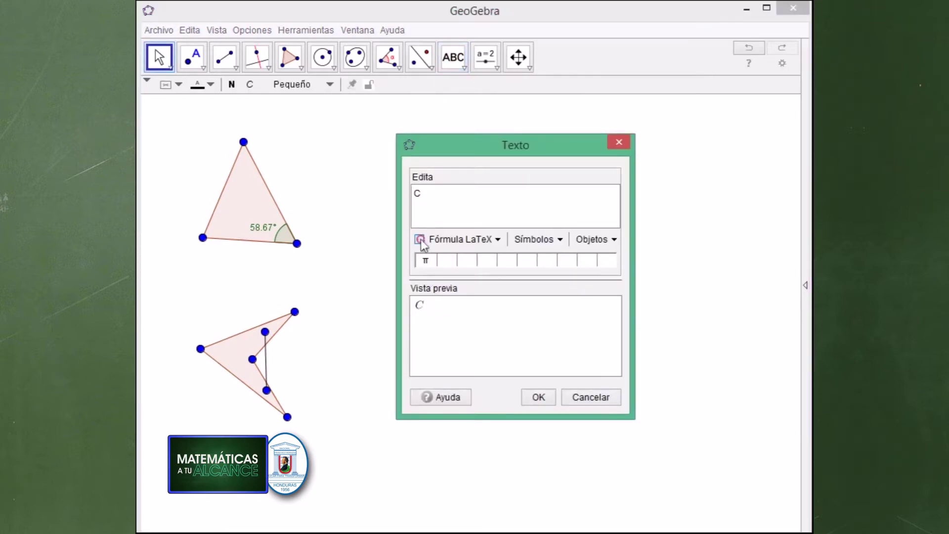
{"action": "left_click", "coordinate": [533, 398]}
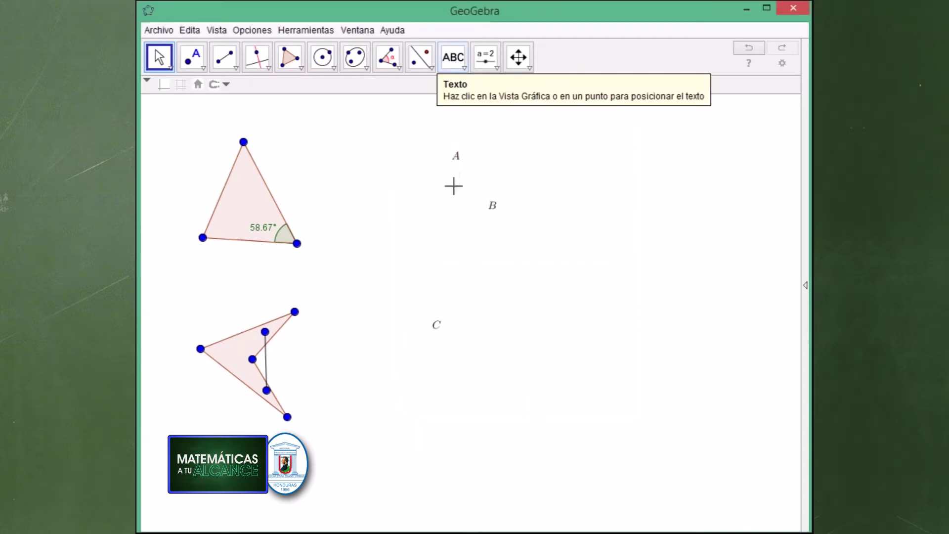
Step: Set the font size of the letter texts A, B and C together to Mediano
{"action": "left_click", "coordinate": [457, 159]}
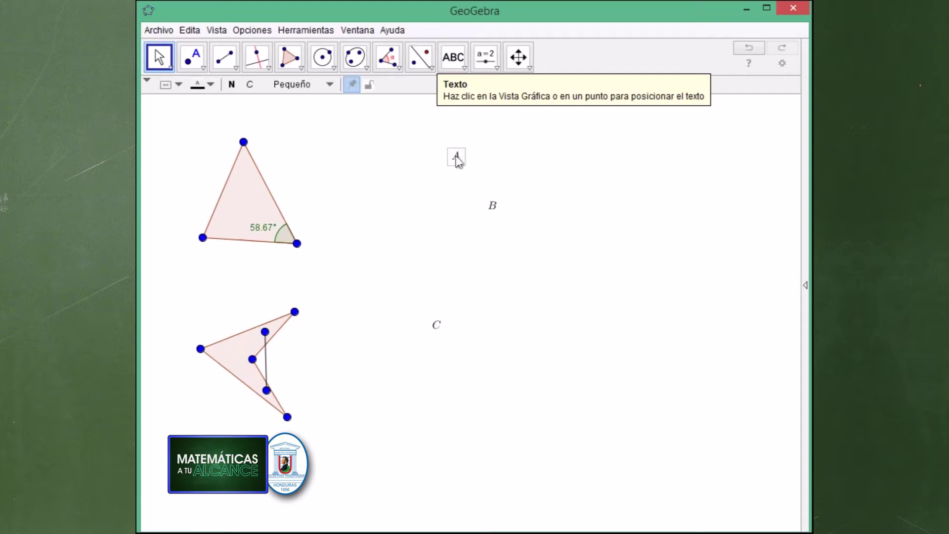
{"action": "left_click", "coordinate": [493, 208], "text": "ctrl"}
{"action": "left_click", "coordinate": [436, 325], "text": "ctrl"}
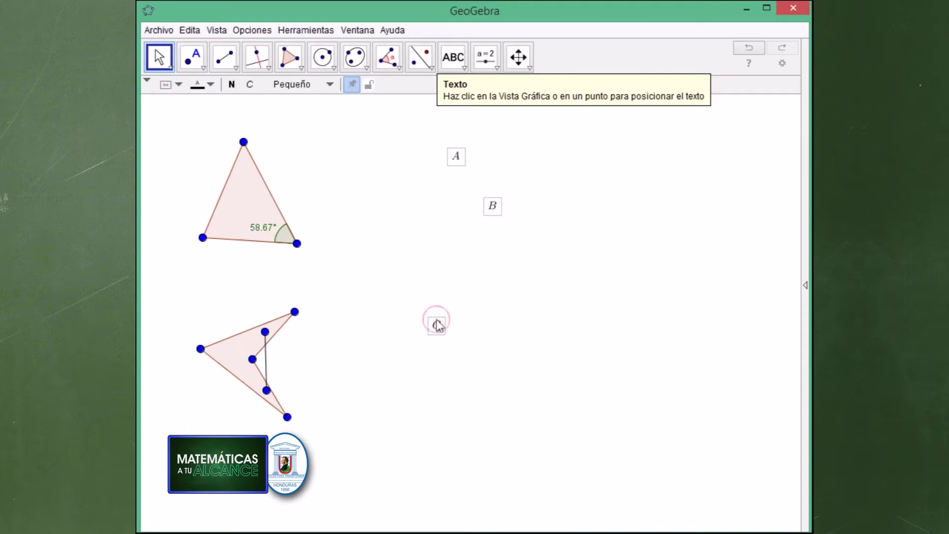
{"action": "left_click", "coordinate": [332, 83]}
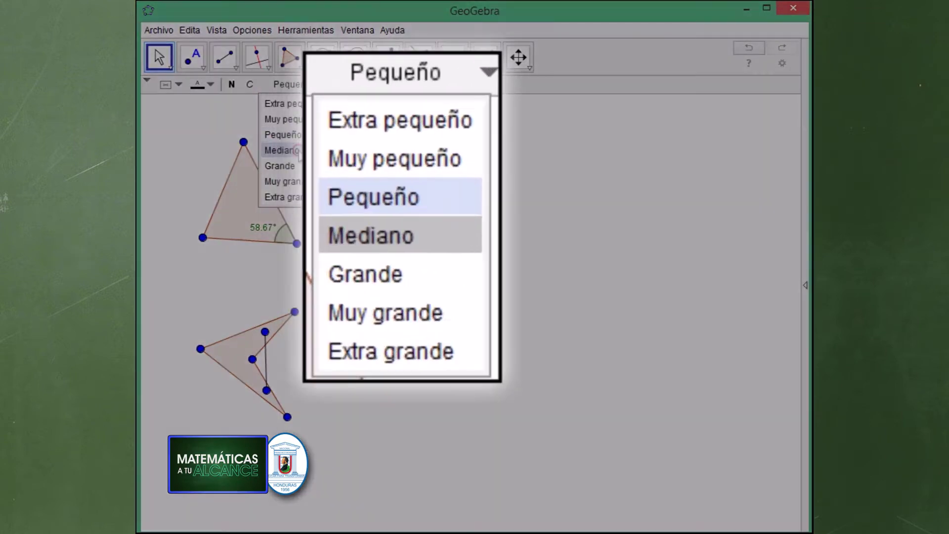
{"action": "left_click", "coordinate": [284, 150]}
{"action": "key", "text": "Escape"}
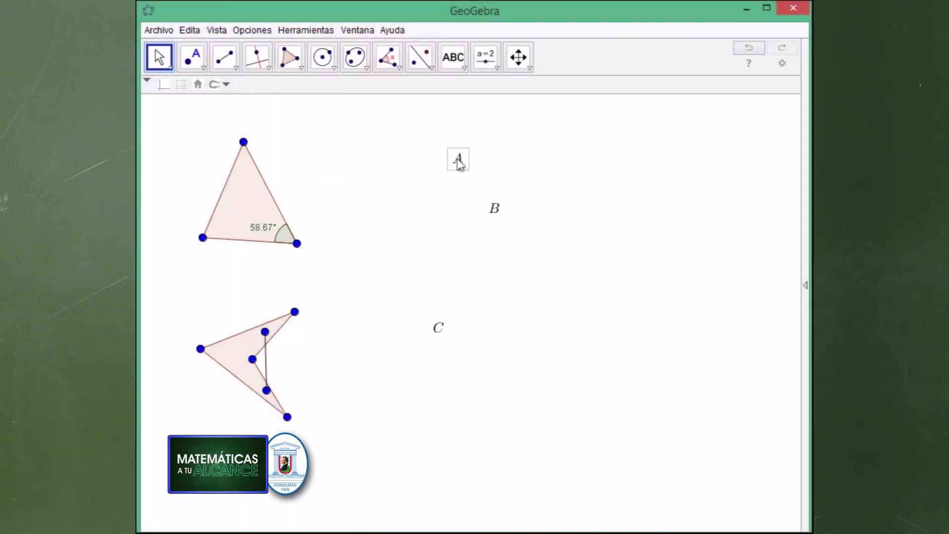
Step: Place the letters beside the triangle's vertices: A at the top, B at the lower left and C at the lower right
{"action": "left_click_drag", "start_coordinate": [458, 164], "coordinate": [237, 125]}
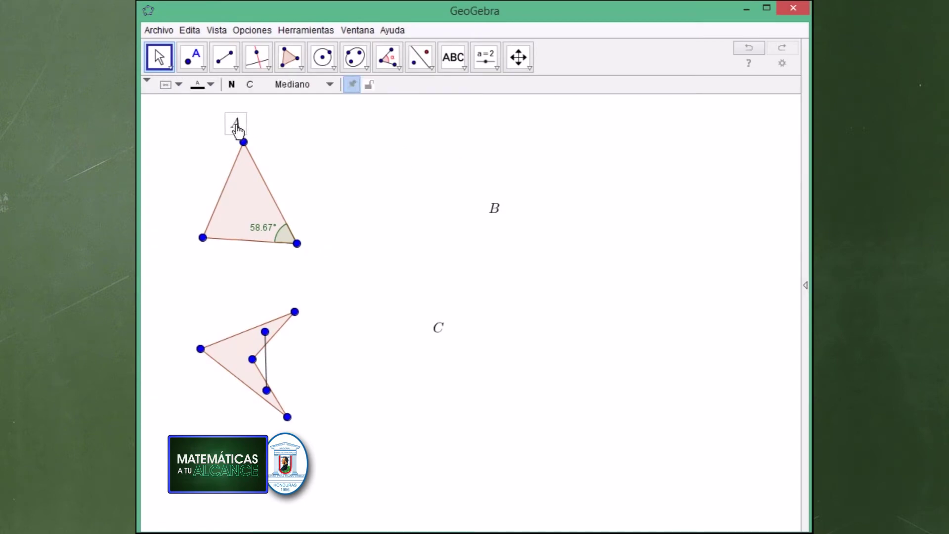
{"action": "left_click", "coordinate": [497, 208]}
{"action": "left_click_drag", "start_coordinate": [497, 209], "coordinate": [194, 257]}
{"action": "left_click_drag", "start_coordinate": [447, 332], "coordinate": [314, 267]}
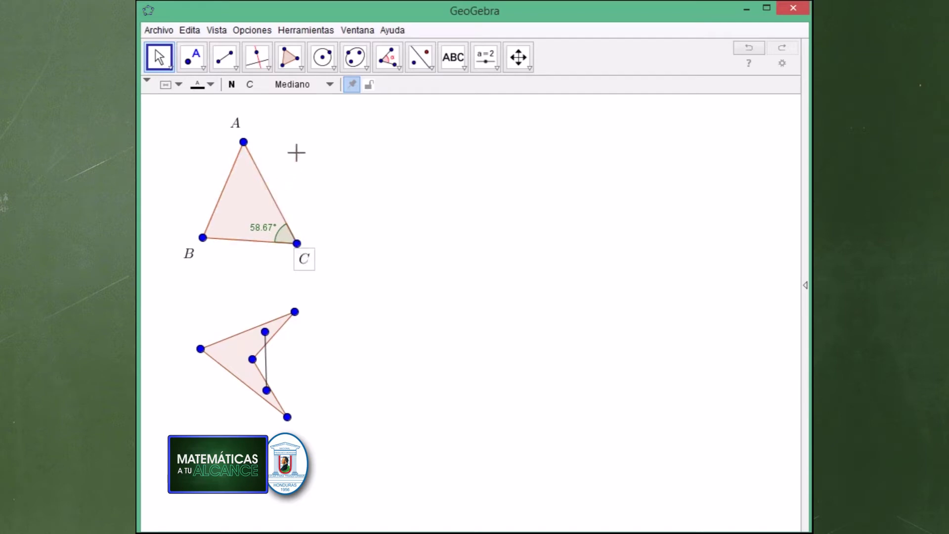
Step: Measure the triangle's interior angle at vertex A and move its value label just below the angle arc
{"action": "left_click", "coordinate": [388, 57]}
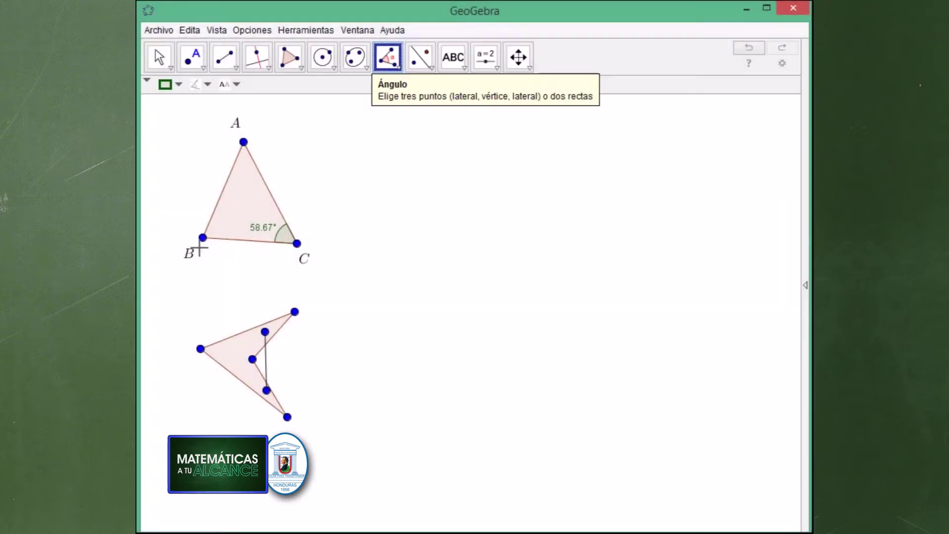
{"action": "left_click", "coordinate": [202, 237]}
{"action": "left_click", "coordinate": [244, 143]}
{"action": "left_click", "coordinate": [297, 243]}
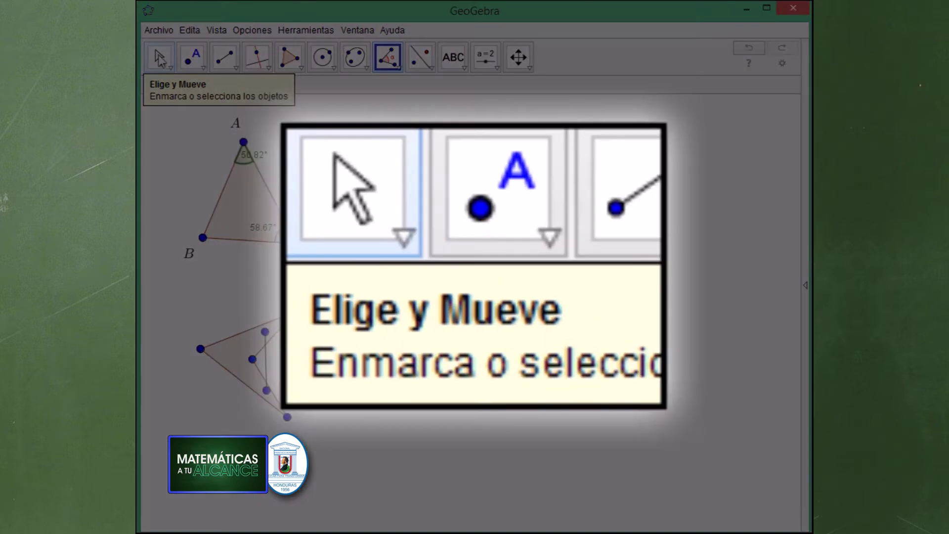
{"action": "left_click", "coordinate": [158, 54]}
{"action": "left_click_drag", "start_coordinate": [260, 159], "coordinate": [253, 185]}
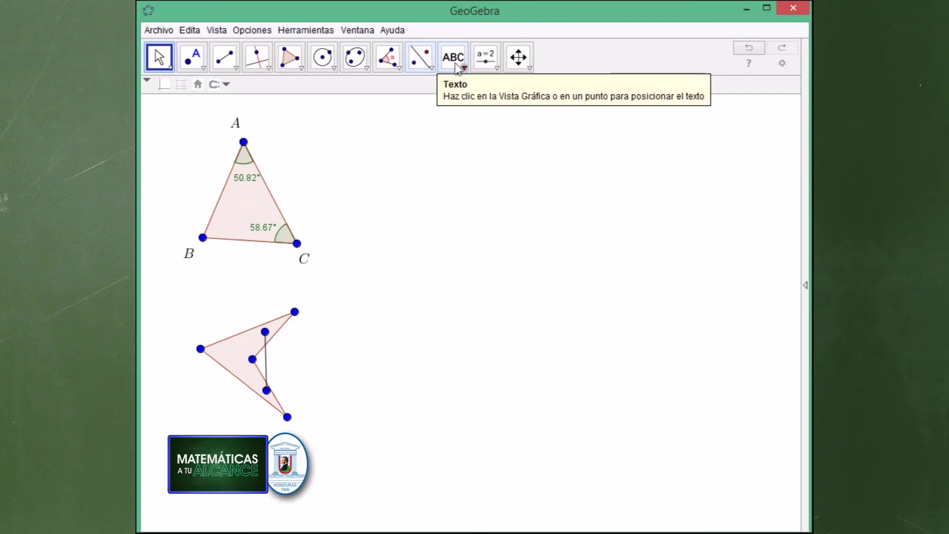
{"action": "left_click", "coordinate": [390, 59]}
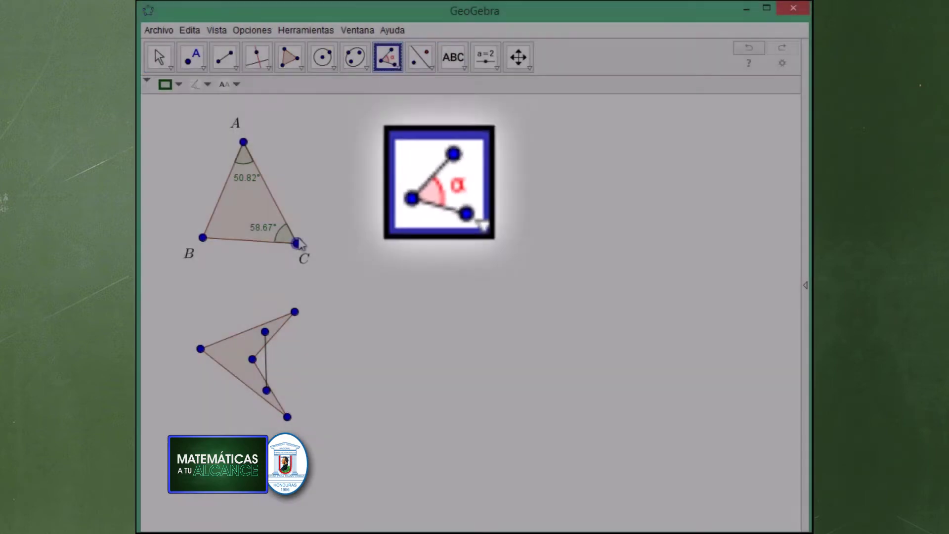
{"action": "left_click", "coordinate": [297, 243]}
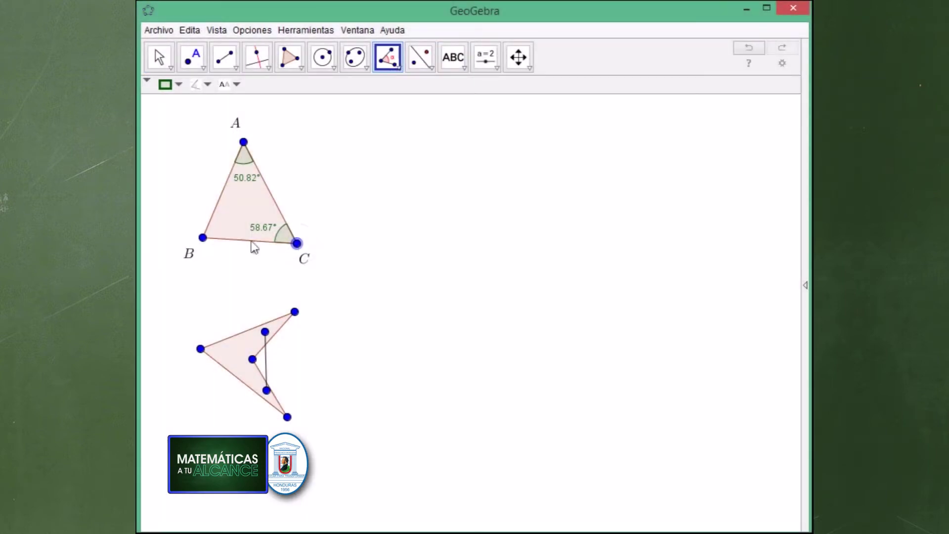
{"action": "double_click", "coordinate": [203, 238]}
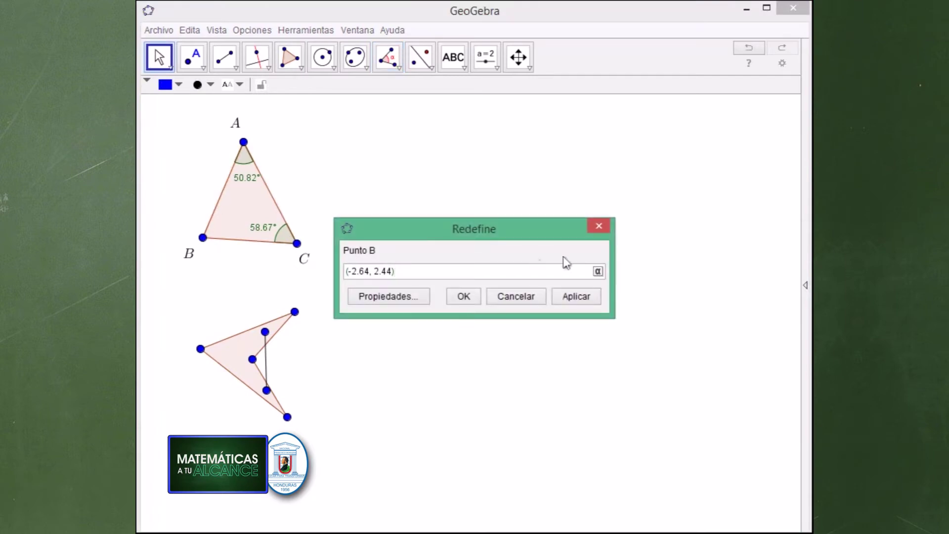
{"action": "left_click", "coordinate": [601, 230]}
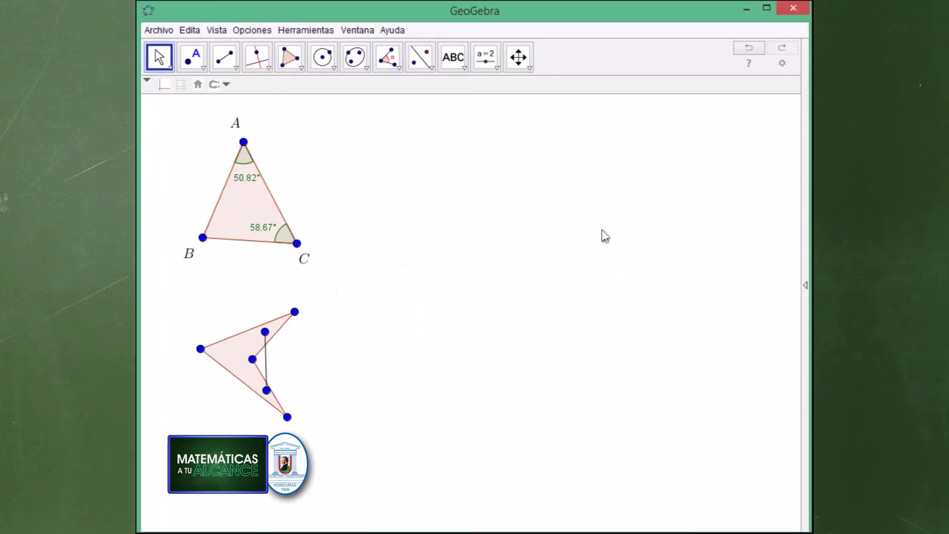
Step: Measure the triangle's interior angle at vertex B and reposition the value labels at B and C clear of their arcs
{"action": "left_click", "coordinate": [394, 62]}
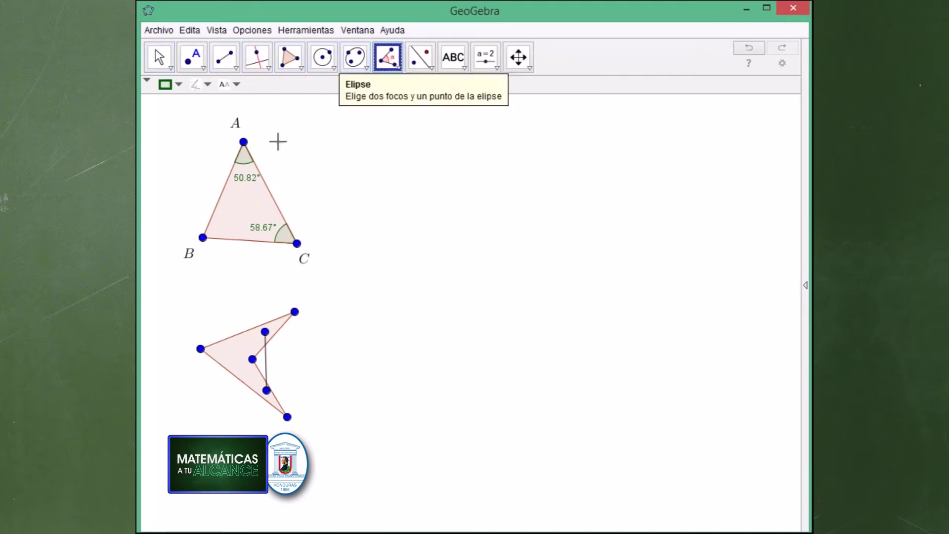
{"action": "left_click", "coordinate": [296, 243]}
{"action": "left_click", "coordinate": [203, 237]}
{"action": "left_click", "coordinate": [244, 142]}
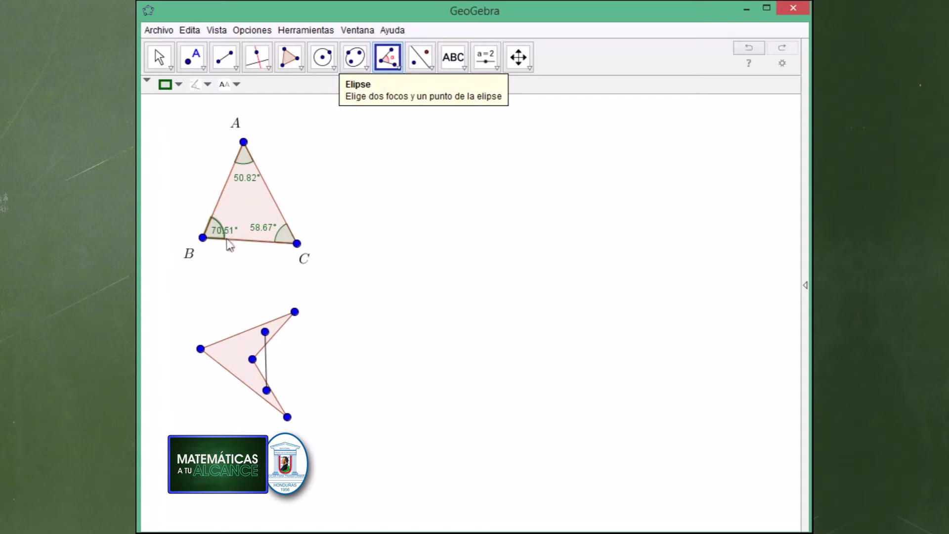
{"action": "key", "text": "Escape"}
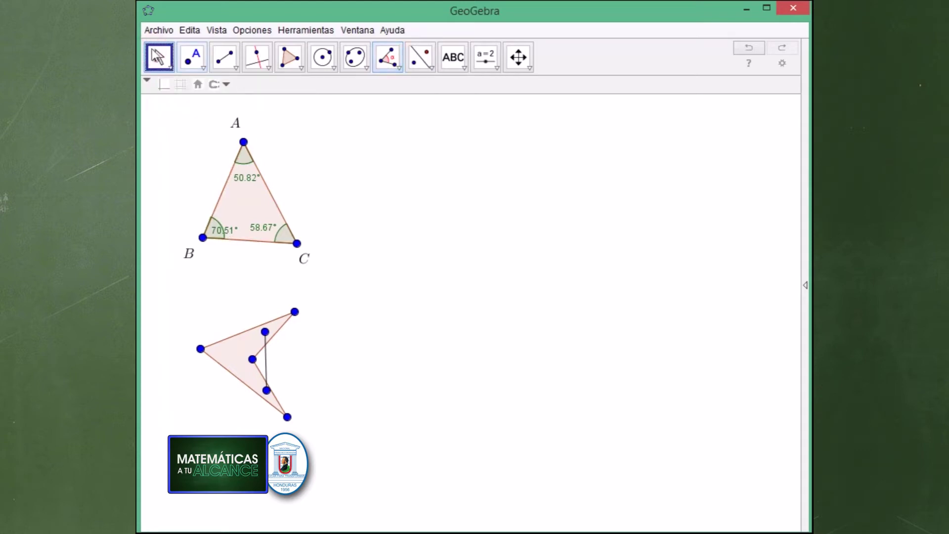
{"action": "left_click_drag", "start_coordinate": [230, 232], "coordinate": [267, 228]}
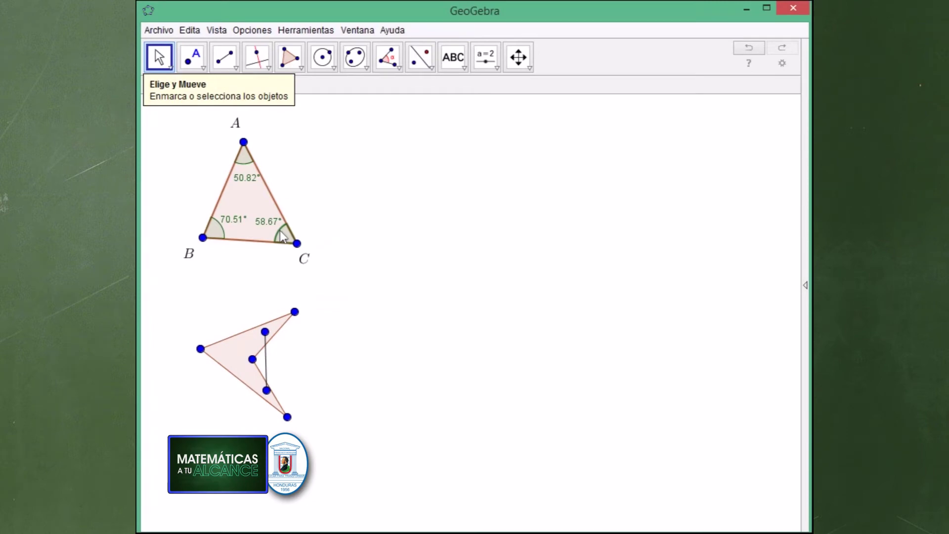
Step: Reshape the triangle into an obtuse one by moving vertex A far to the left and vertex C right, level with B
{"action": "left_click", "coordinate": [245, 144]}
{"action": "left_click_drag", "start_coordinate": [244, 144], "coordinate": [170, 129]}
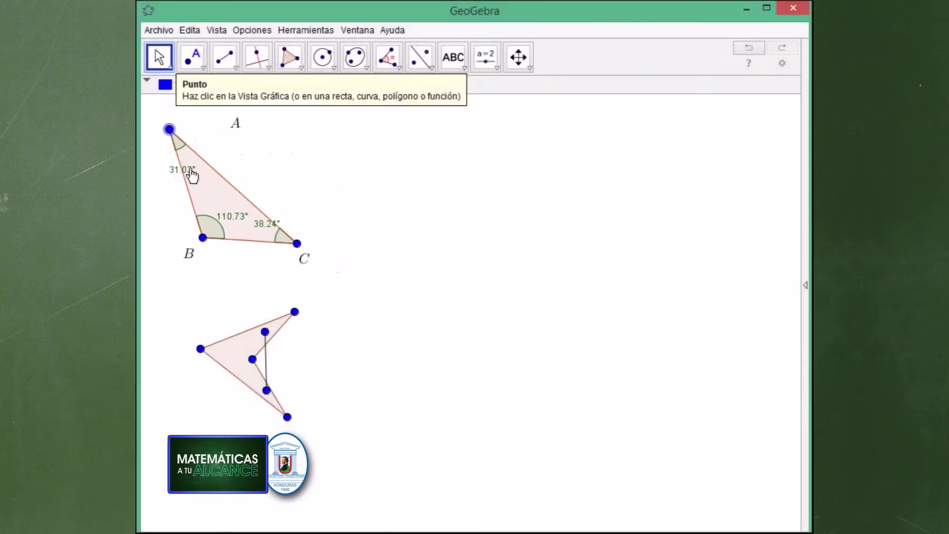
{"action": "left_click_drag", "start_coordinate": [296, 244], "coordinate": [329, 238]}
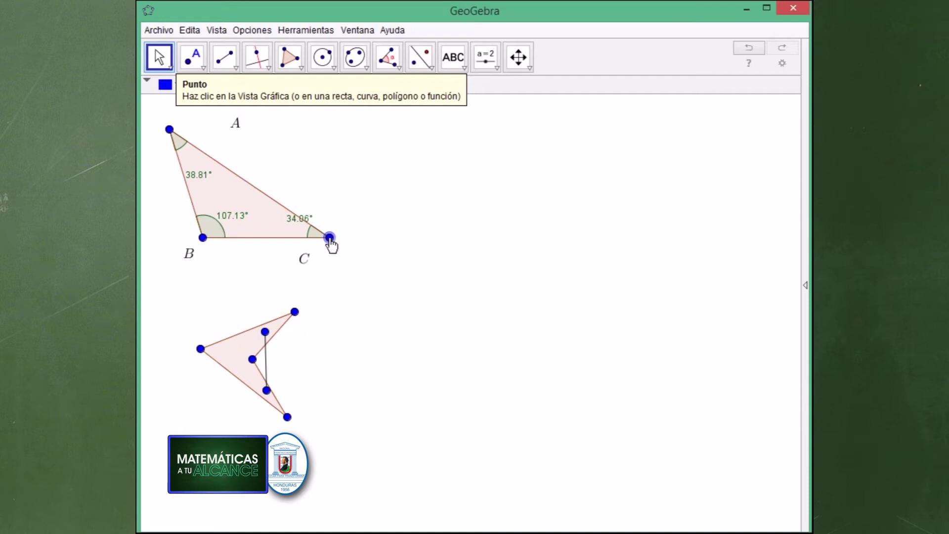
Step: Move the letter A beside its relocated vertex and the angle value at C fully inside the triangle
{"action": "left_click_drag", "start_coordinate": [236, 126], "coordinate": [162, 128]}
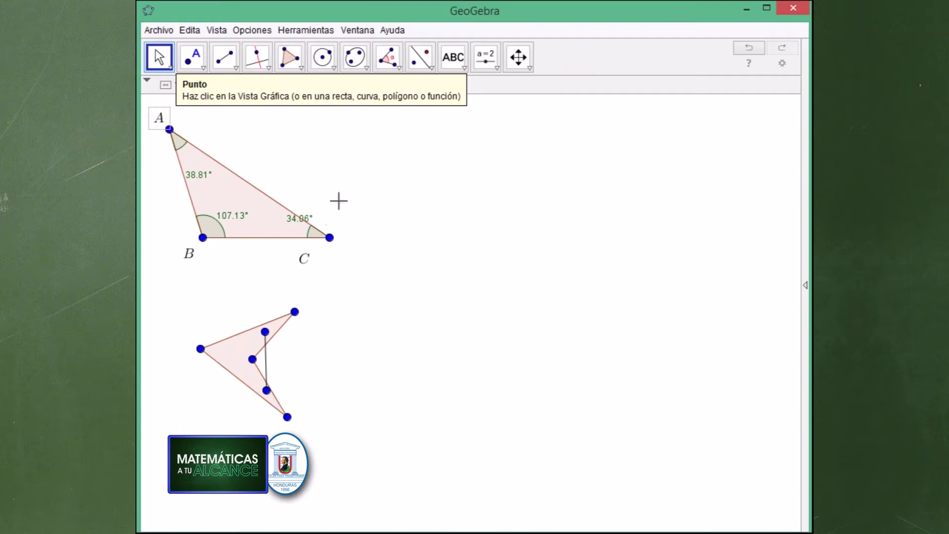
{"action": "left_click_drag", "start_coordinate": [294, 225], "coordinate": [285, 234]}
{"action": "left_click", "coordinate": [156, 51]}
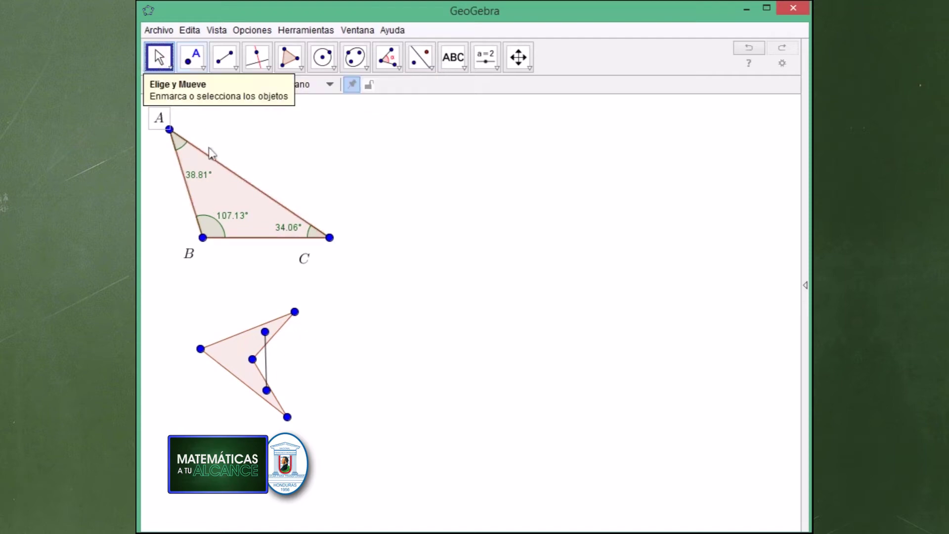
{"action": "key", "text": "Escape"}
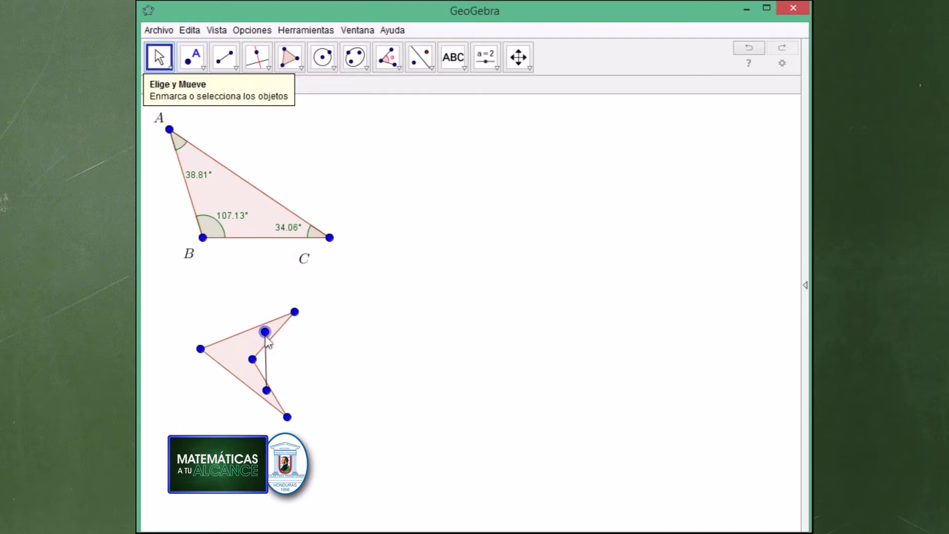
Step: Delete the concave quadrilateral together with all its leftover points below the triangle
{"action": "left_click", "coordinate": [295, 311]}
{"action": "key", "text": "Delete"}
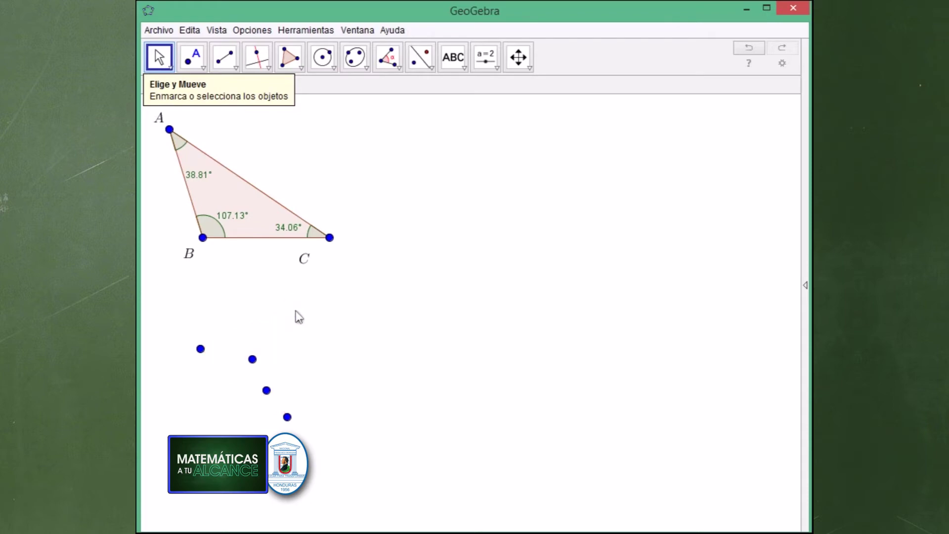
{"action": "left_click", "coordinate": [201, 348]}
{"action": "key", "text": "Delete"}
{"action": "left_click", "coordinate": [266, 390]}
{"action": "key", "text": "Delete"}
{"action": "left_click", "coordinate": [287, 417]}
{"action": "key", "text": "Delete"}
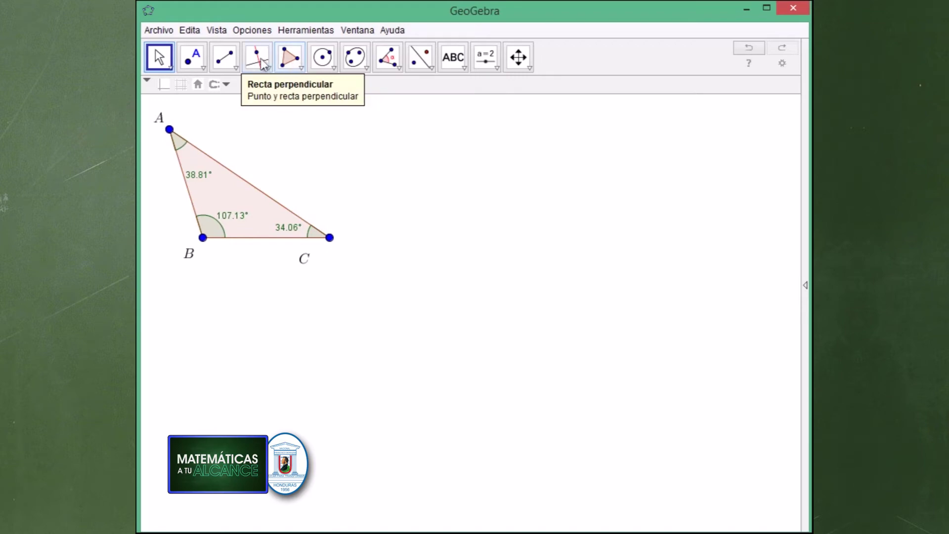
Step: Draw a roughly horizontal segment between two new points in the empty area to the right of the triangle
{"action": "left_click", "coordinate": [228, 61]}
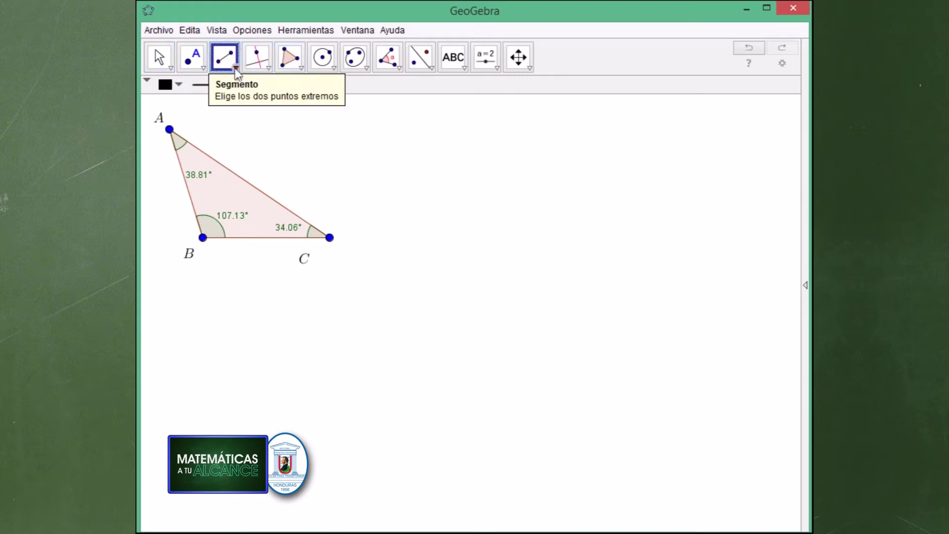
{"action": "left_click", "coordinate": [233, 67]}
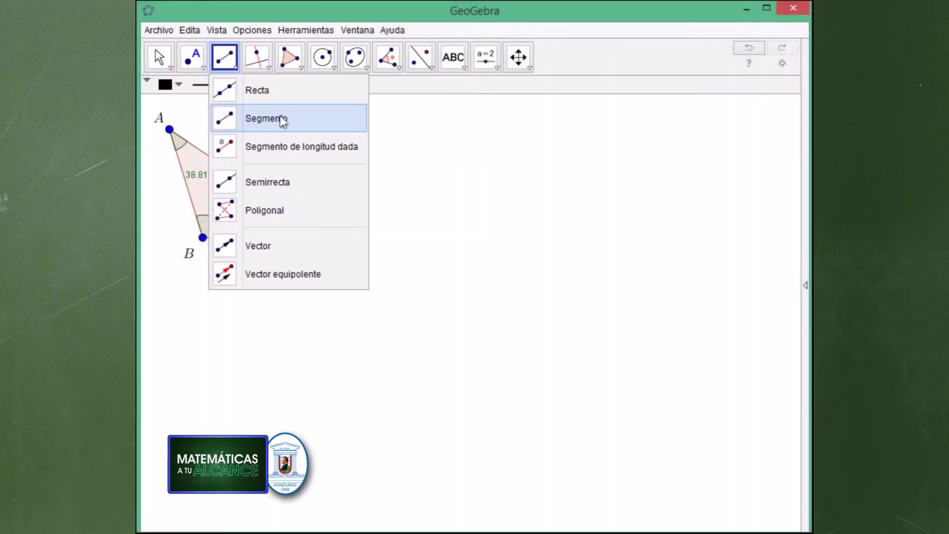
{"action": "left_click", "coordinate": [282, 120]}
{"action": "left_click", "coordinate": [484, 277]}
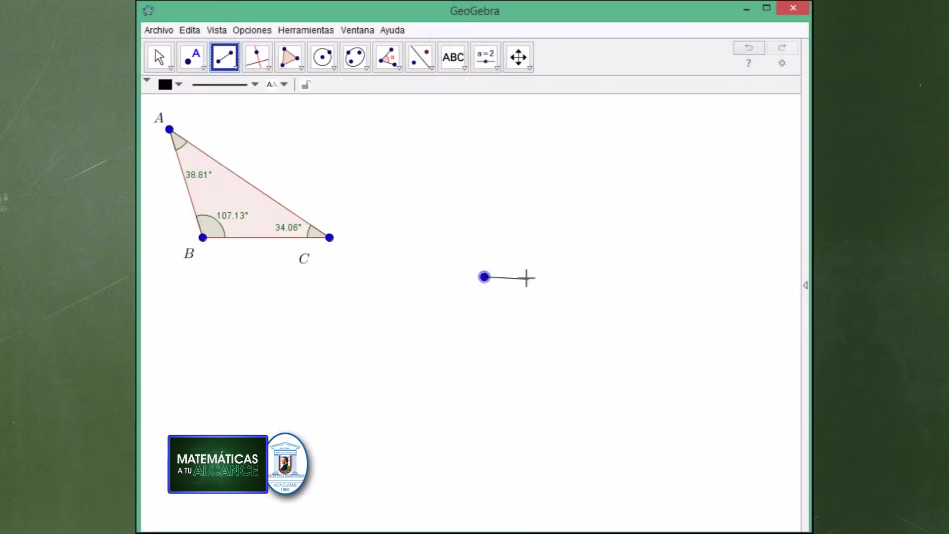
{"action": "left_click", "coordinate": [601, 277]}
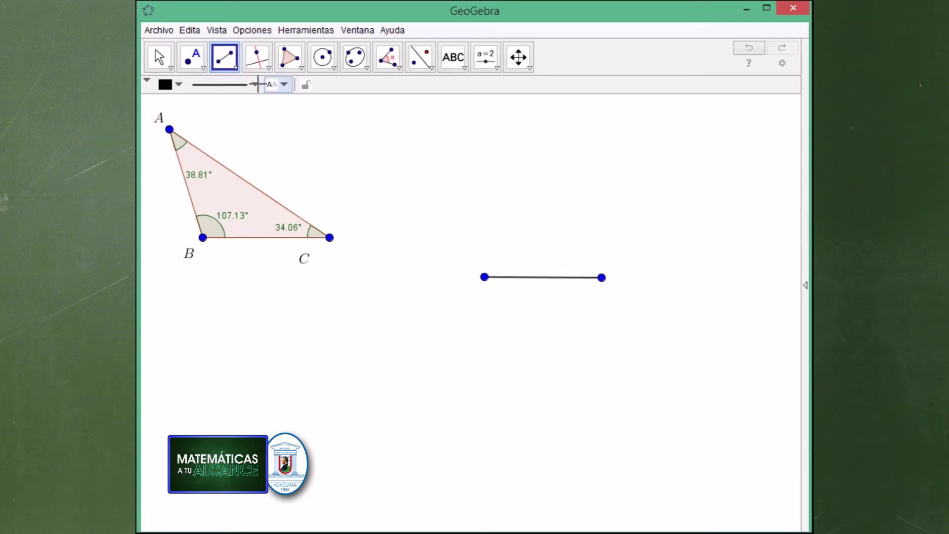
{"action": "left_click", "coordinate": [171, 59]}
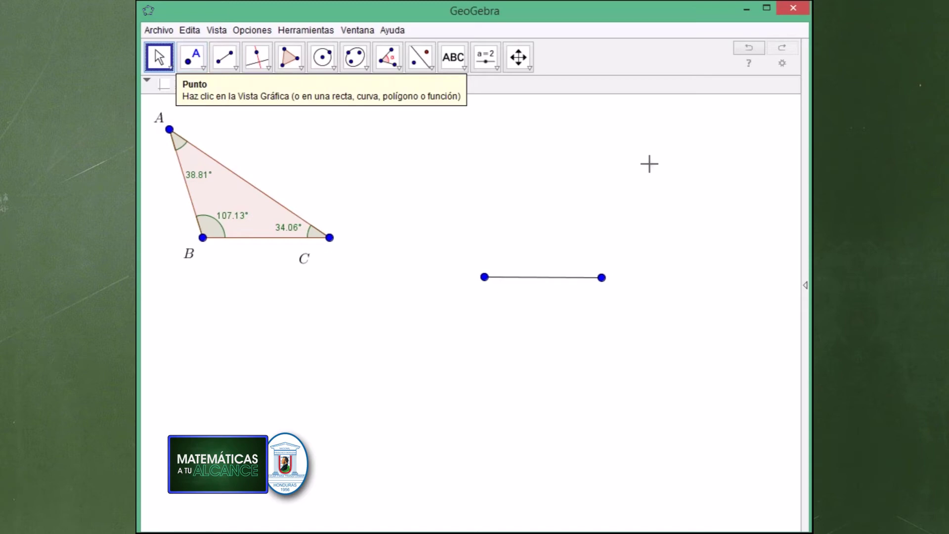
Step: Show the grid in the graphics view through its preferences
{"action": "left_click", "coordinate": [782, 64]}
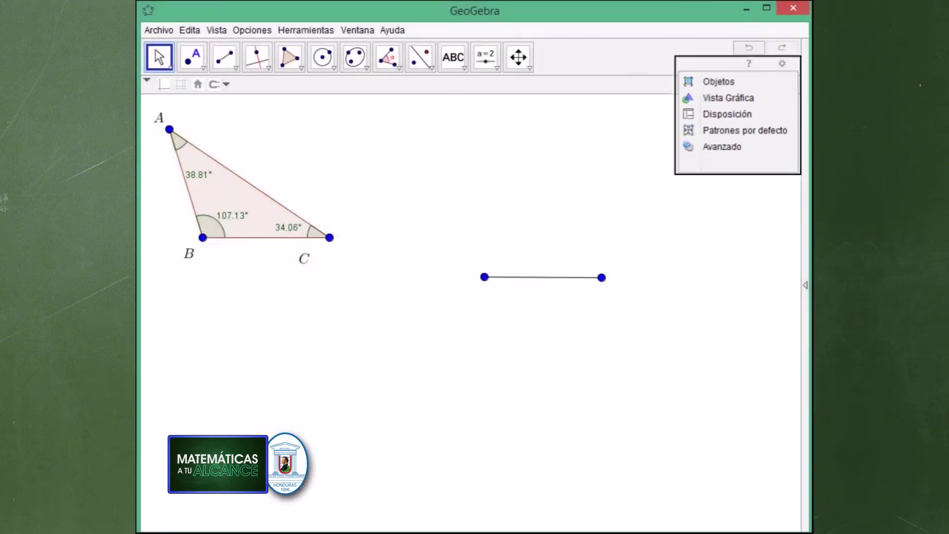
{"action": "left_click", "coordinate": [746, 97]}
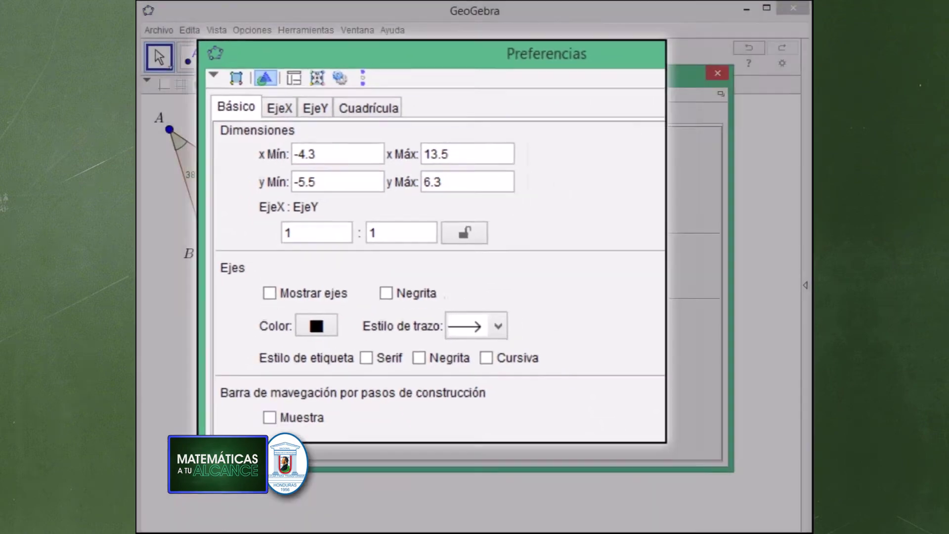
{"action": "left_click", "coordinate": [342, 116]}
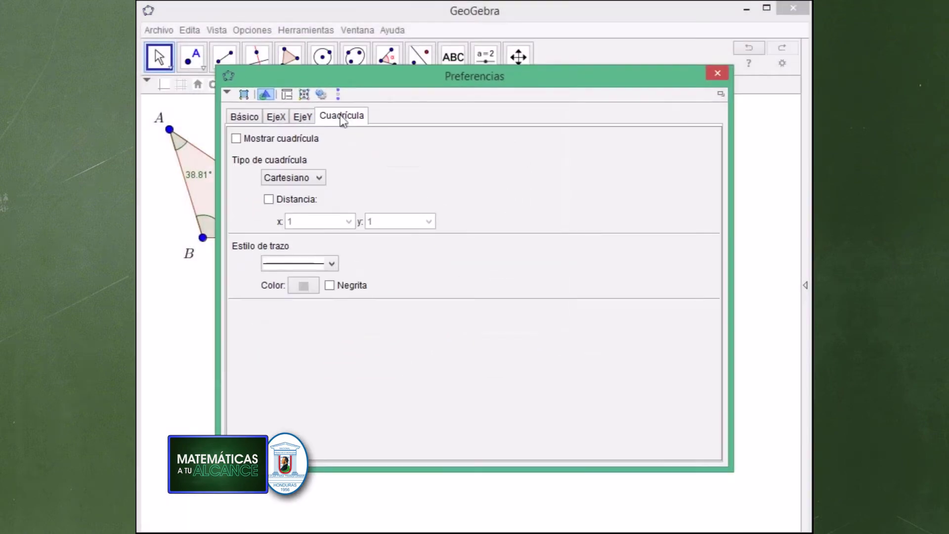
{"action": "left_click", "coordinate": [237, 138]}
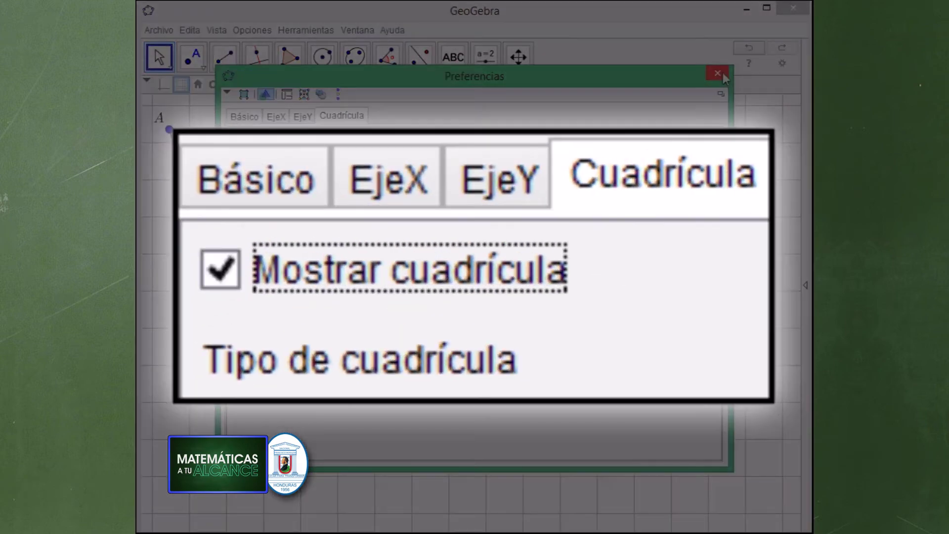
{"action": "left_click", "coordinate": [721, 72]}
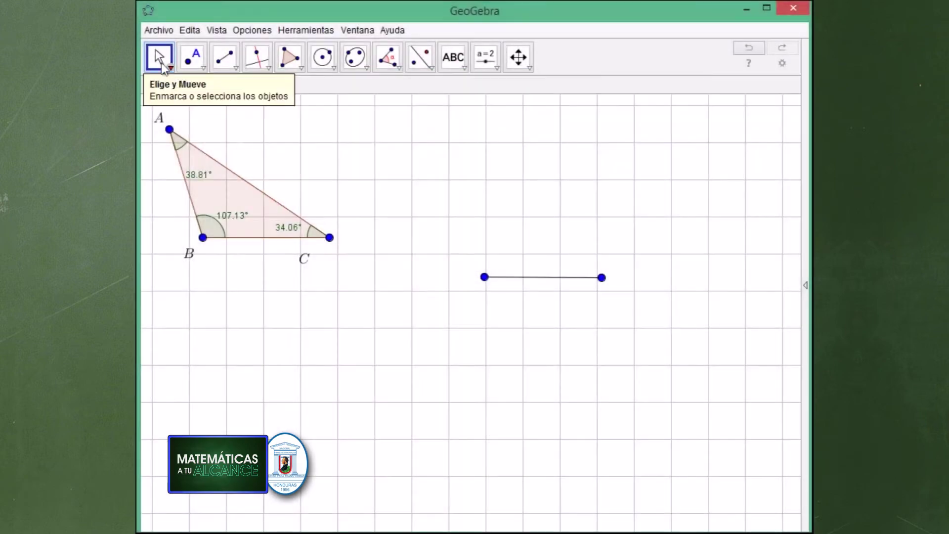
Step: Move both endpoints of the segment onto grid intersections of a lower horizontal grid line, four squares apart
{"action": "left_click", "coordinate": [159, 57]}
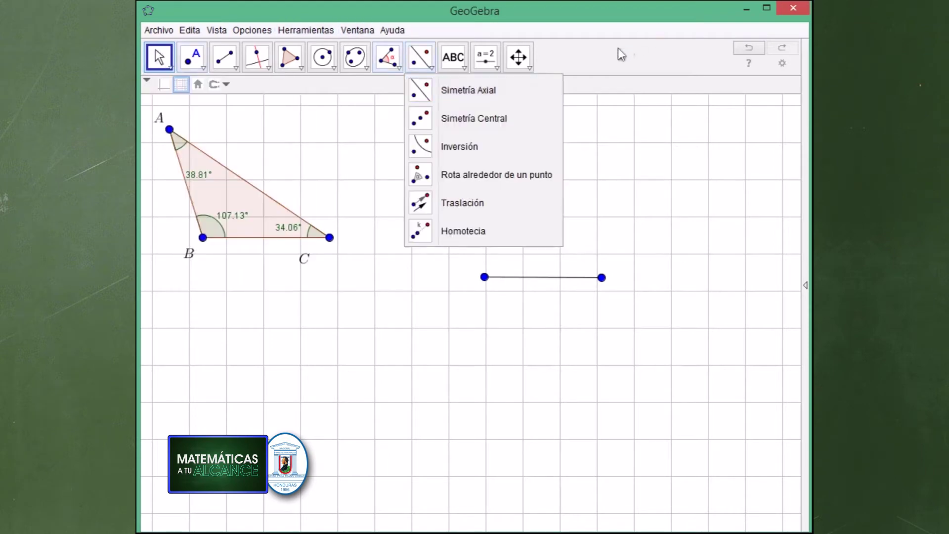
{"action": "left_click", "coordinate": [618, 43]}
{"action": "left_click_drag", "start_coordinate": [485, 278], "coordinate": [486, 328]}
{"action": "left_click_drag", "start_coordinate": [602, 278], "coordinate": [634, 328]}
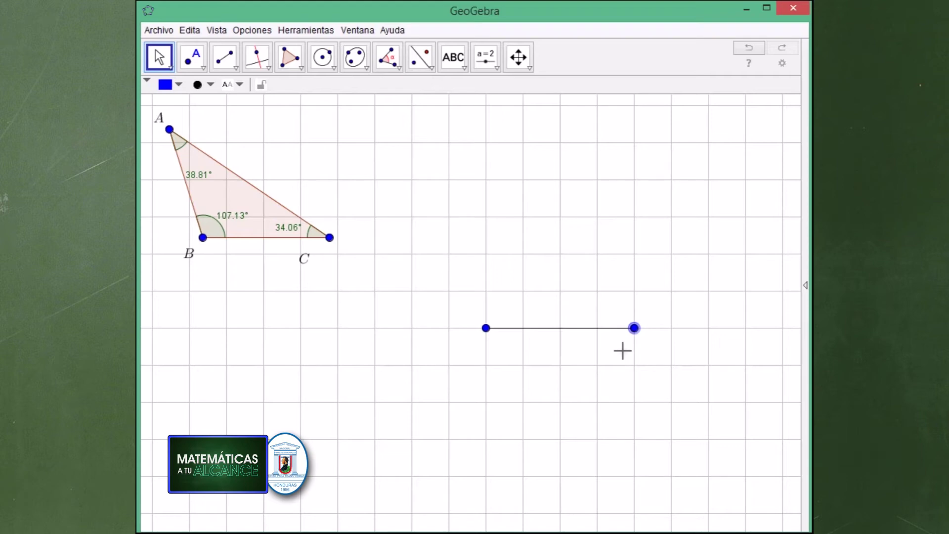
Step: Add the LaTeX-formatted text P below the segment's left endpoint
{"action": "left_click", "coordinate": [454, 57]}
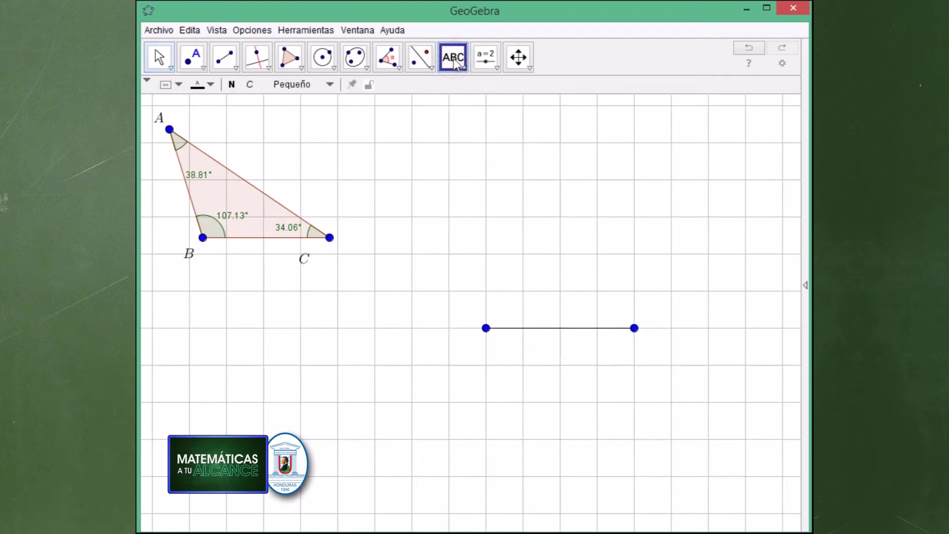
{"action": "left_click", "coordinate": [493, 348]}
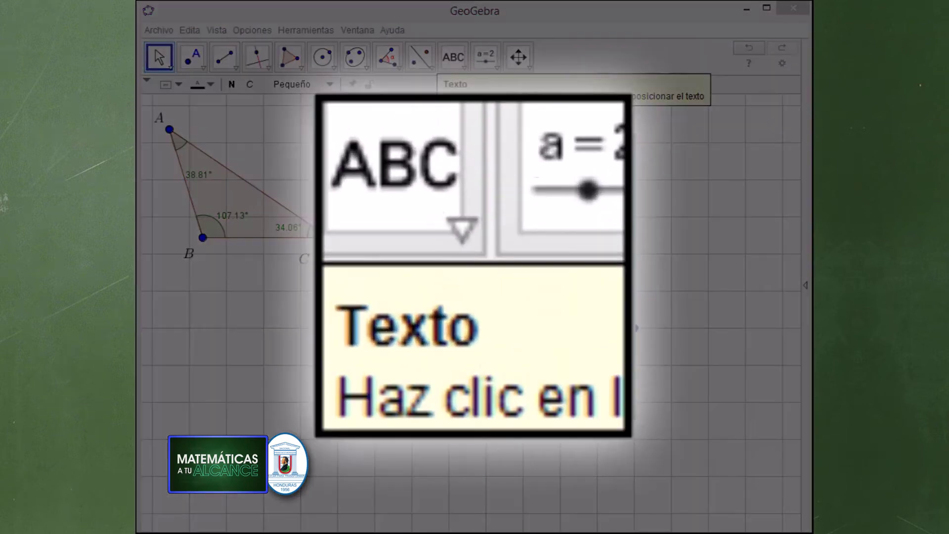
{"action": "type", "text": "P"}
{"action": "left_click", "coordinate": [422, 240]}
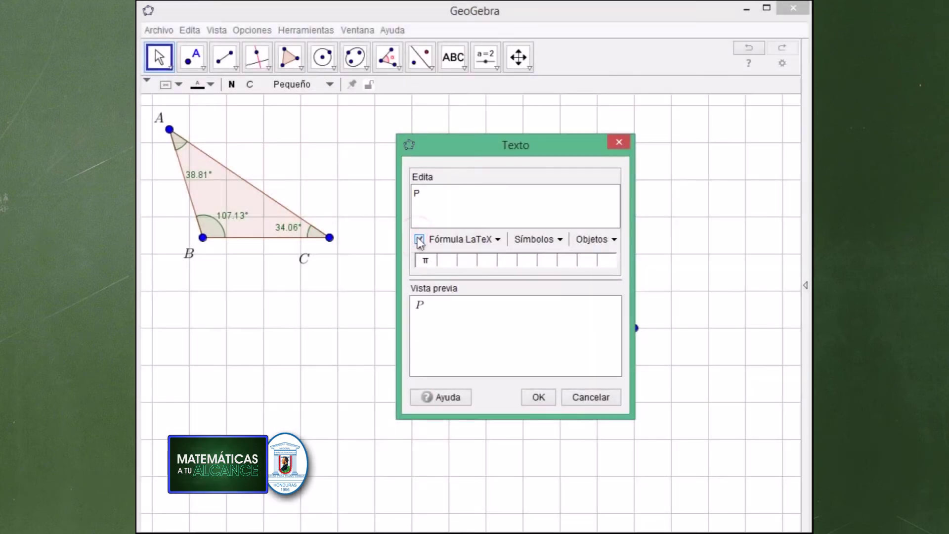
{"action": "left_click", "coordinate": [538, 395]}
Step: Add the LaTeX-formatted text Q below the segment's right endpoint
{"action": "left_click", "coordinate": [453, 56]}
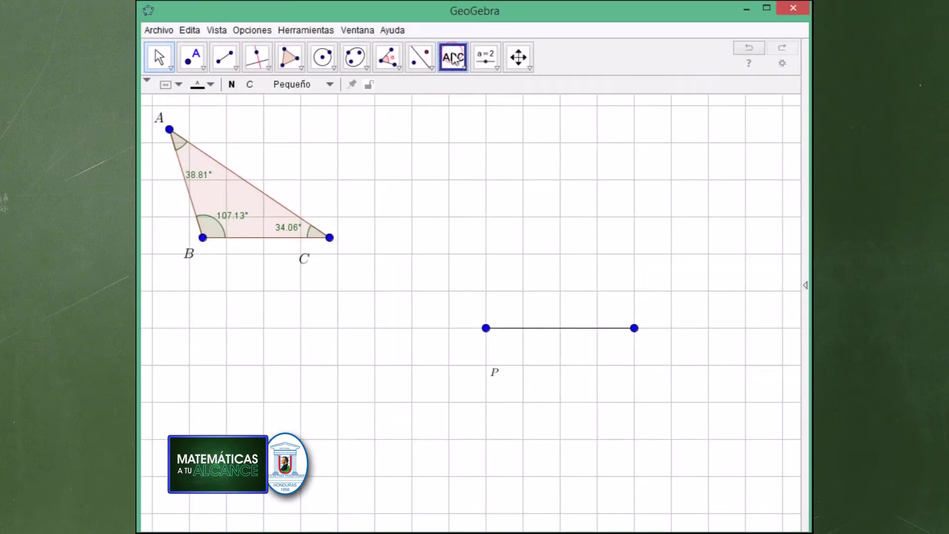
{"action": "left_click", "coordinate": [646, 367]}
{"action": "type", "text": "Q"}
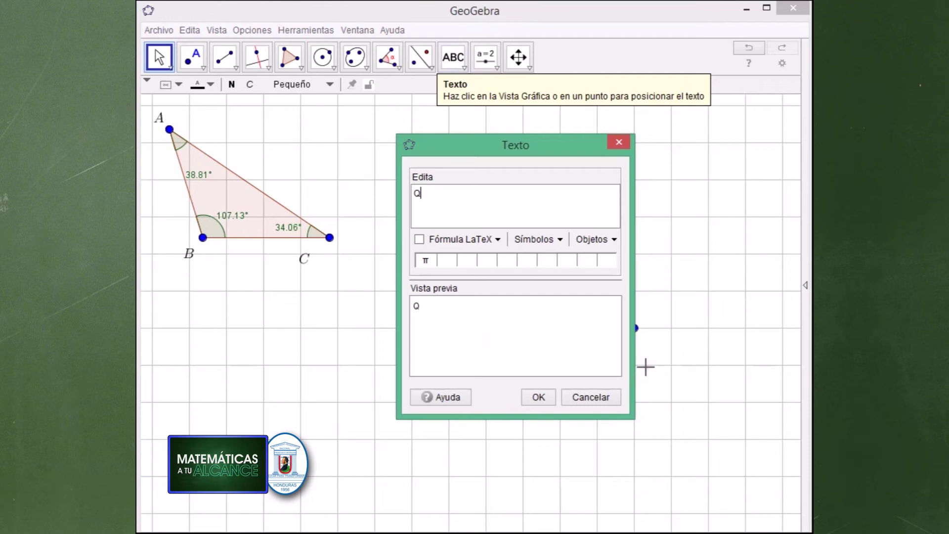
{"action": "left_click", "coordinate": [419, 239]}
{"action": "left_click", "coordinate": [537, 398]}
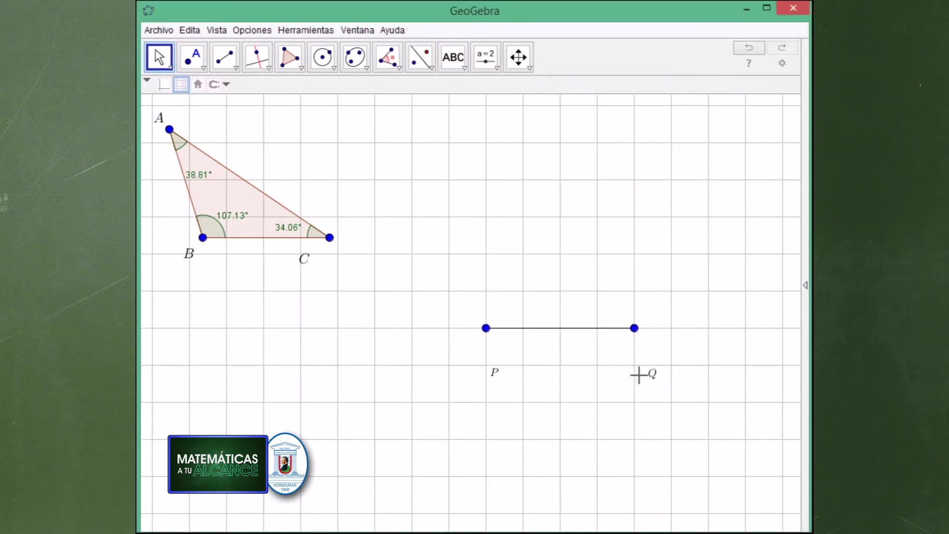
Step: Move the letters P and Q directly beneath their endpoints and set their text size to Mediano
{"action": "left_click_drag", "start_coordinate": [653, 381], "coordinate": [637, 358]}
{"action": "left_click_drag", "start_coordinate": [497, 374], "coordinate": [489, 354]}
{"action": "left_click", "coordinate": [487, 381]}
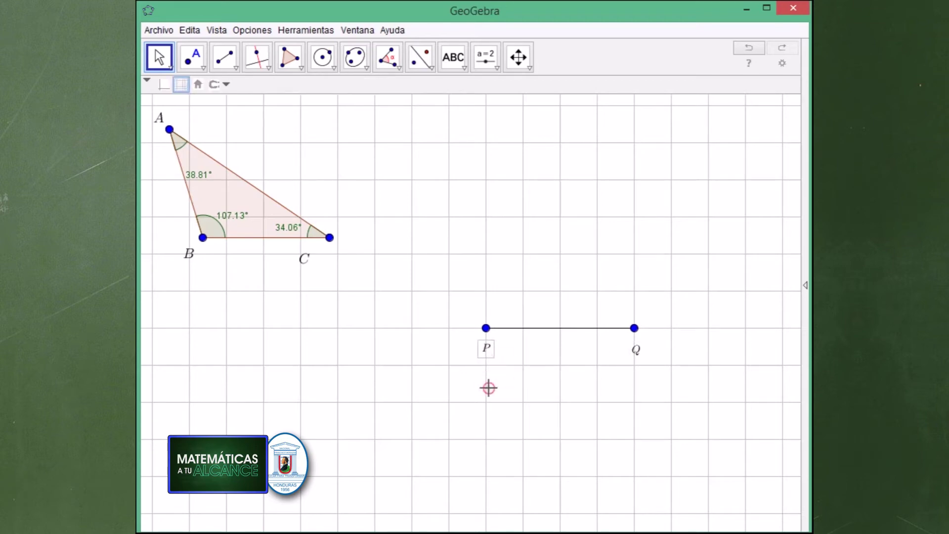
{"action": "left_click", "coordinate": [486, 354]}
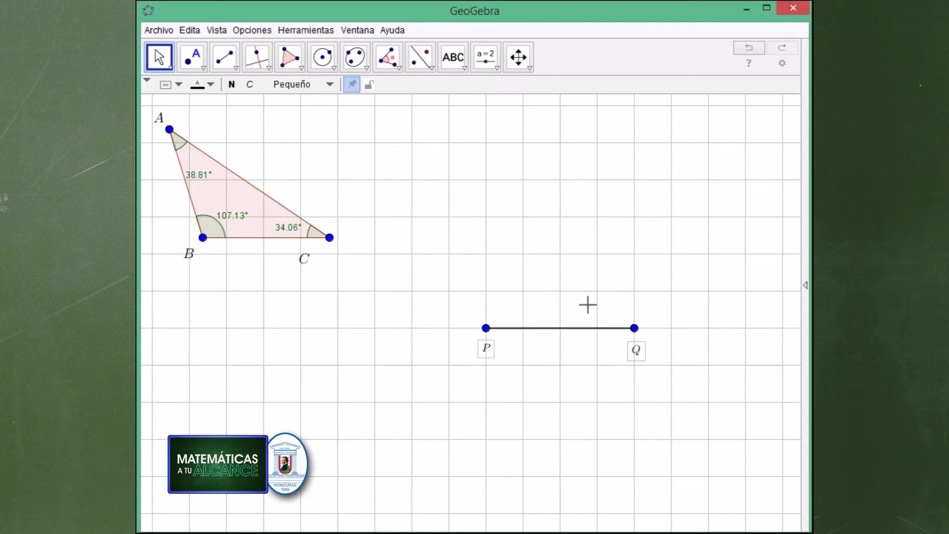
{"action": "left_click", "coordinate": [330, 83]}
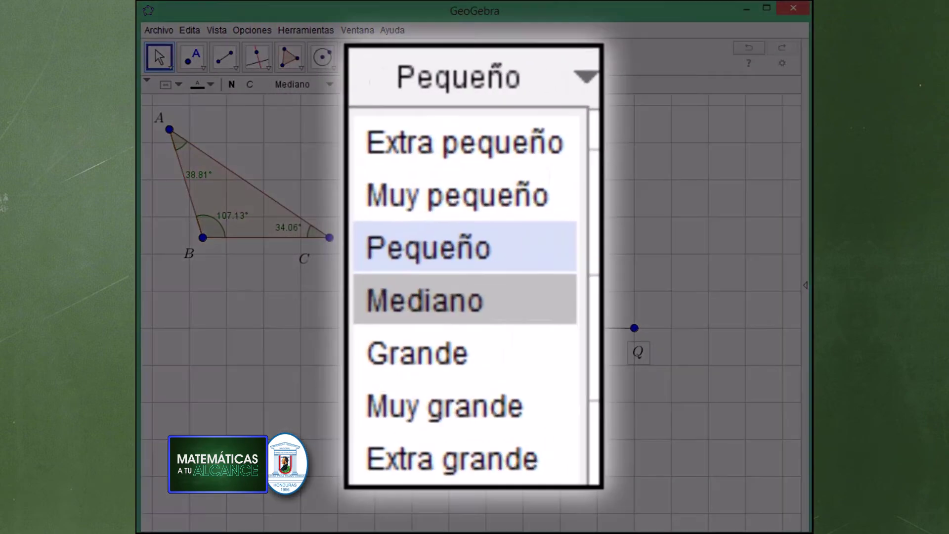
{"action": "left_click", "coordinate": [282, 150]}
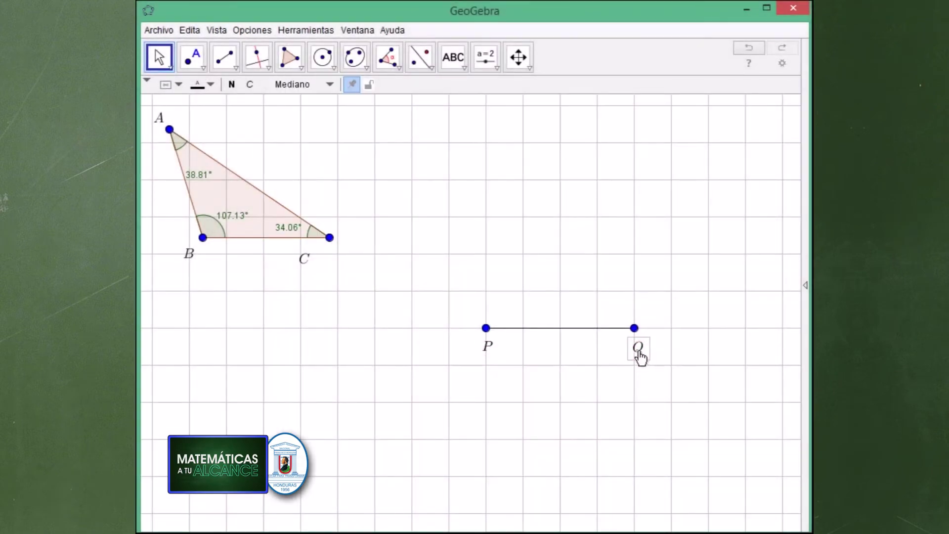
Step: Thicken the line of segment PQ slightly, keeping its solid style
{"action": "left_click", "coordinate": [605, 328]}
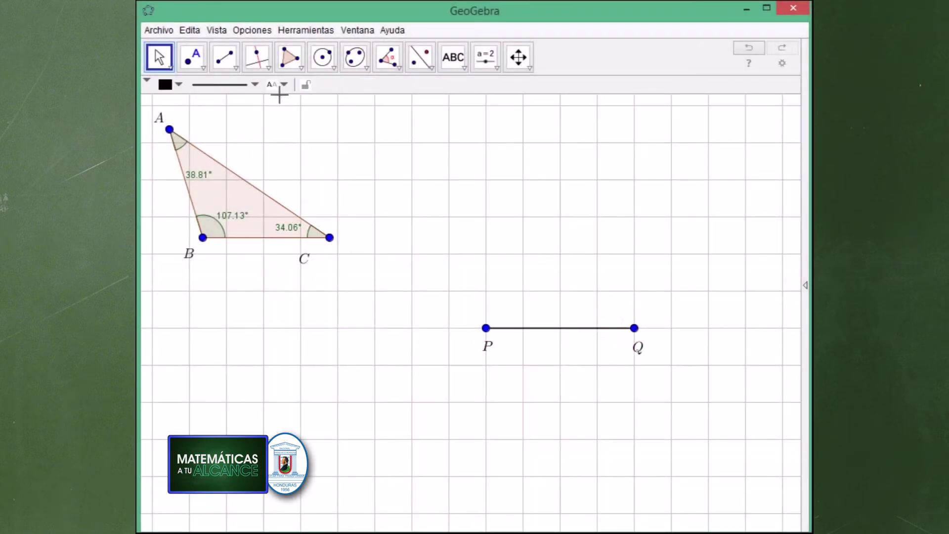
{"action": "left_click", "coordinate": [258, 85]}
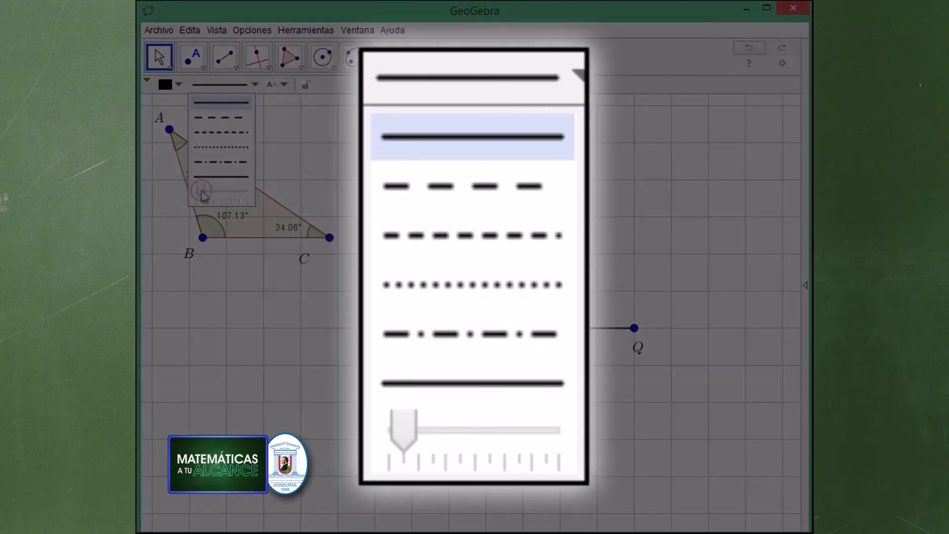
{"action": "mouse_move", "coordinate": [200, 191]}
{"action": "left_mouse_down"}
{"action": "mouse_move", "coordinate": [226, 192]}
{"action": "mouse_move", "coordinate": [215, 192]}
{"action": "left_mouse_up"}
{"action": "left_click", "coordinate": [504, 381]}
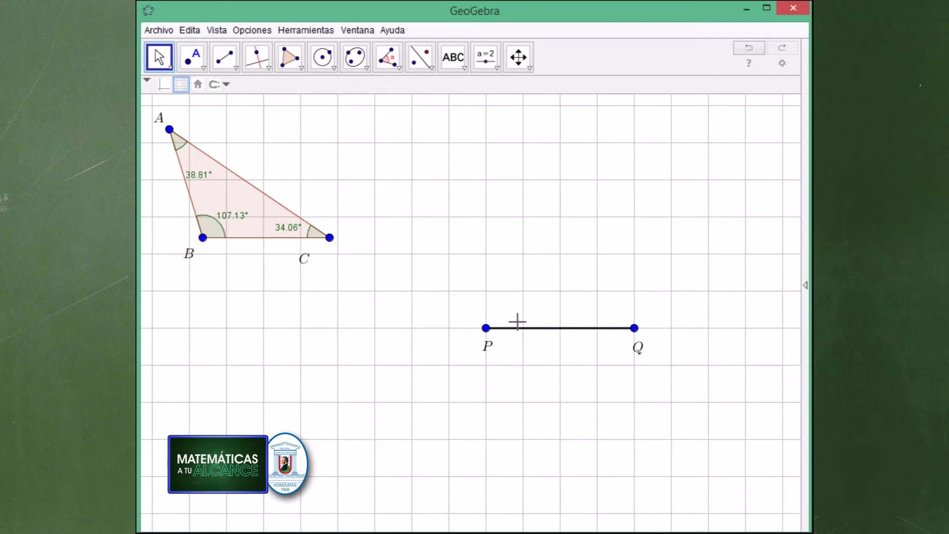
Step: Draw a circle centred at P that passes through Q
{"action": "left_click", "coordinate": [328, 64]}
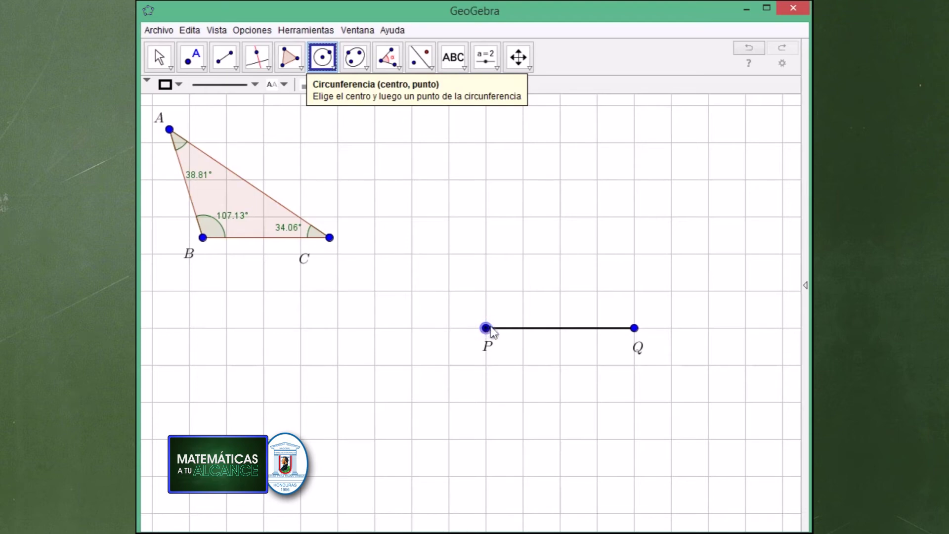
{"action": "left_click", "coordinate": [487, 328]}
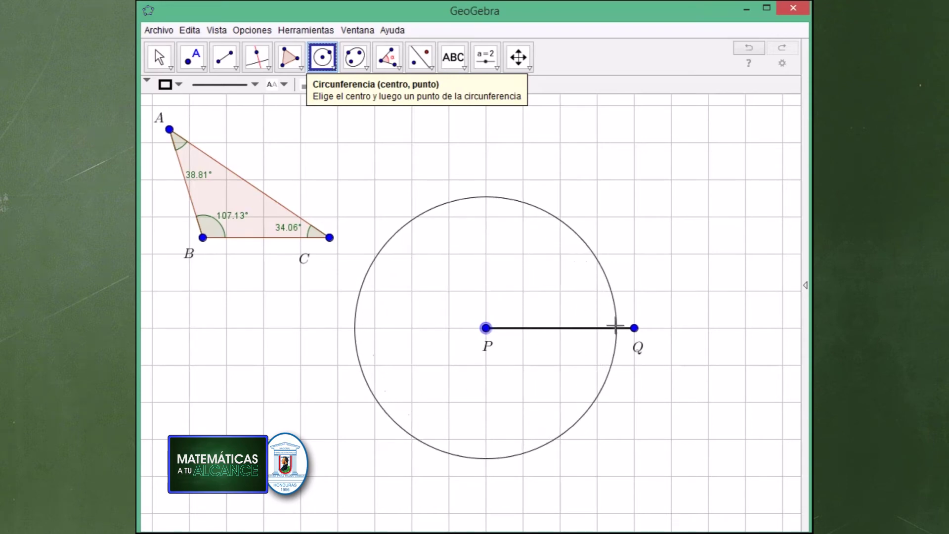
{"action": "left_click", "coordinate": [634, 327]}
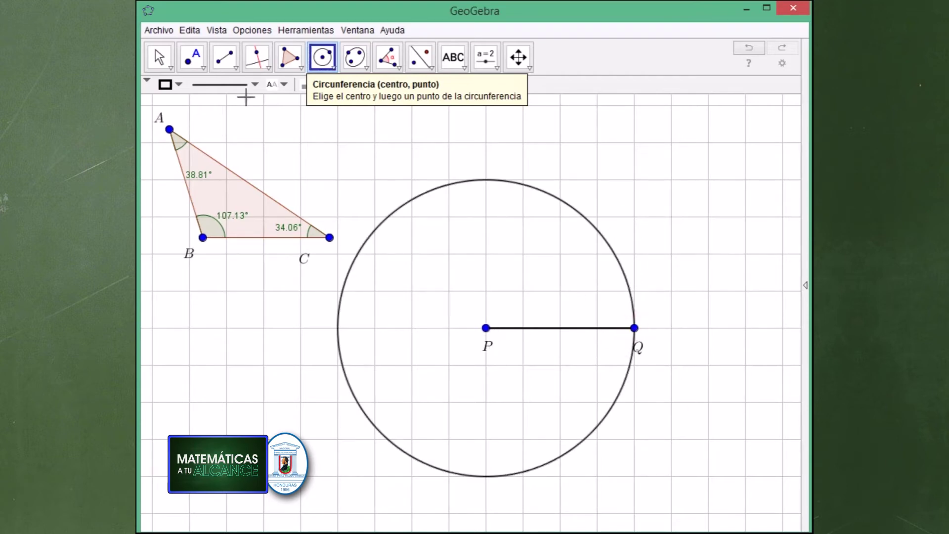
Step: Change the colour of the circle centred at P to red in its object properties
{"action": "left_click", "coordinate": [158, 57]}
{"action": "left_click", "coordinate": [225, 57]}
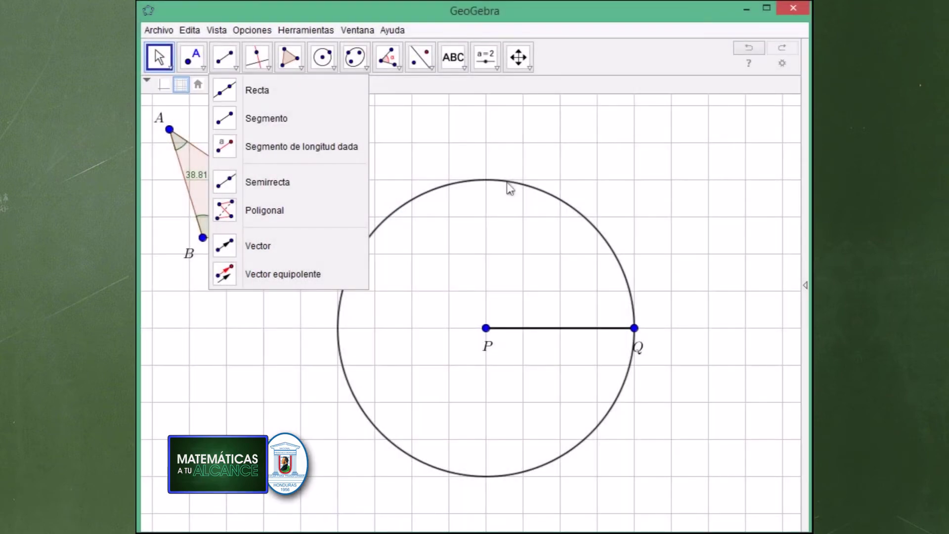
{"action": "double_click", "coordinate": [508, 182]}
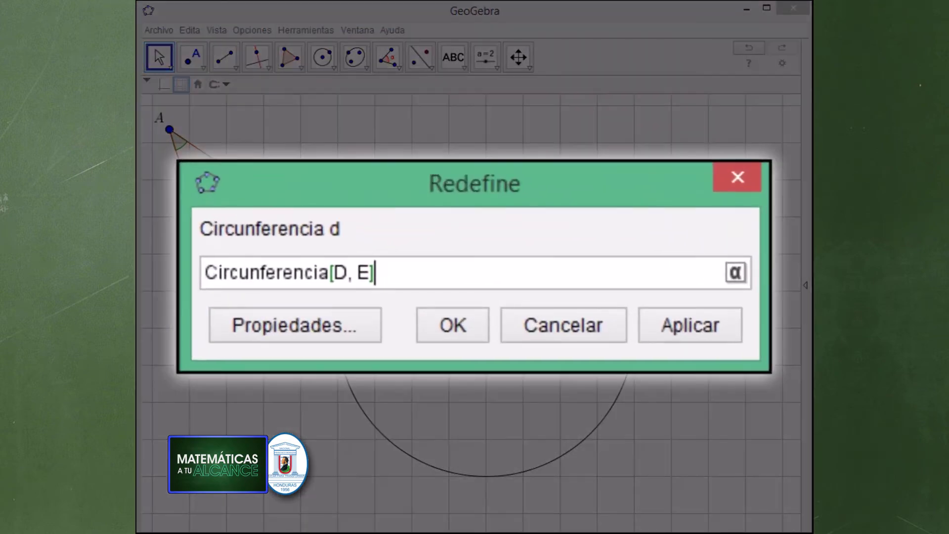
{"action": "left_click", "coordinate": [363, 153]}
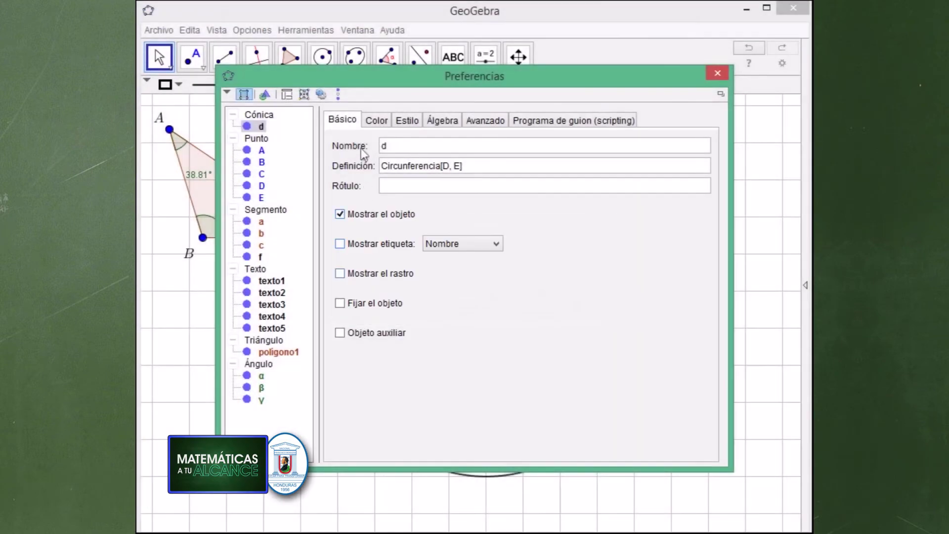
{"action": "left_click", "coordinate": [374, 120]}
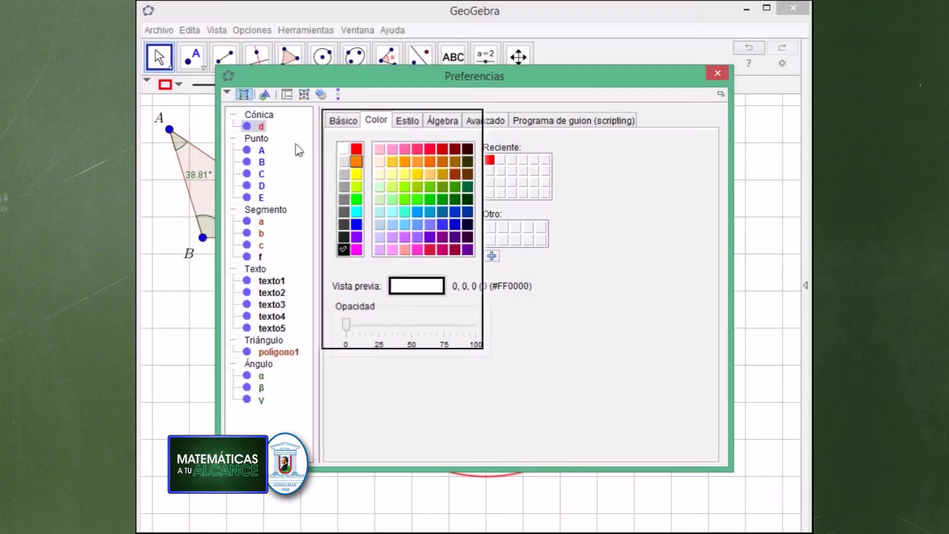
{"action": "left_click", "coordinate": [356, 148]}
{"action": "left_click", "coordinate": [718, 73]}
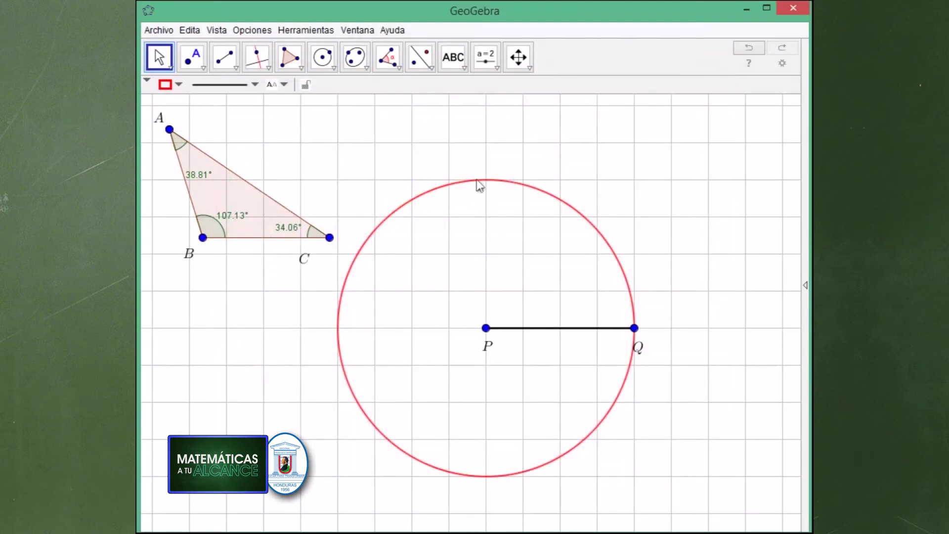
Step: Thicken the outline of the red circle markedly, keeping it solid
{"action": "left_click", "coordinate": [254, 90]}
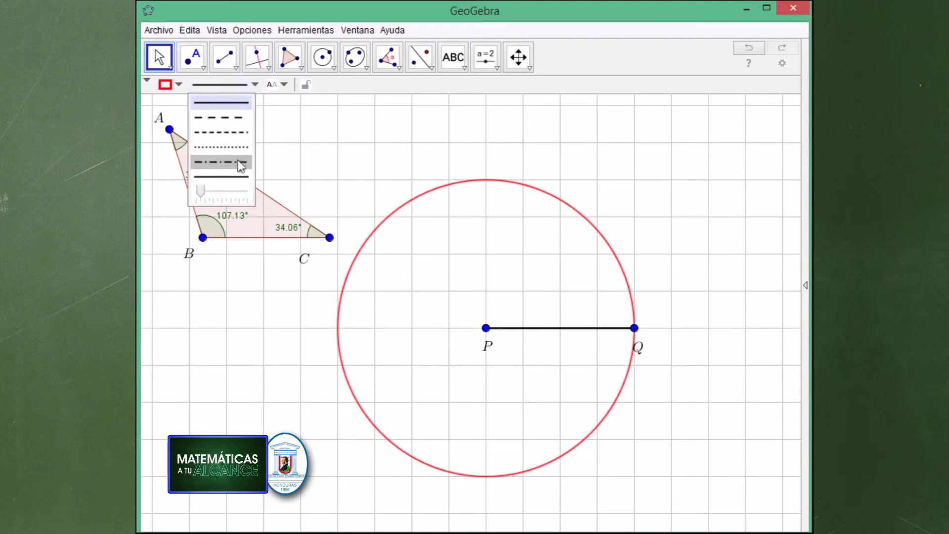
{"action": "left_click_drag", "start_coordinate": [201, 192], "coordinate": [222, 194]}
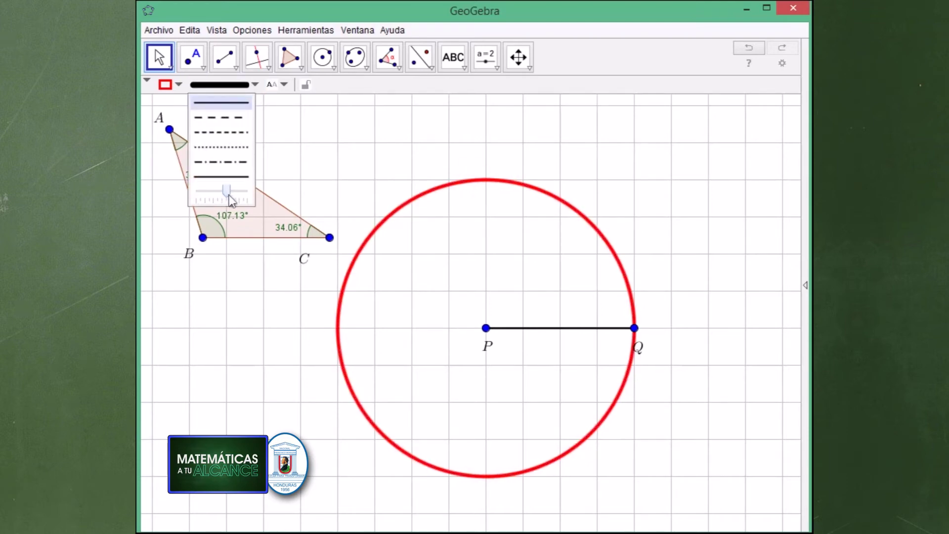
{"action": "left_click", "coordinate": [654, 380]}
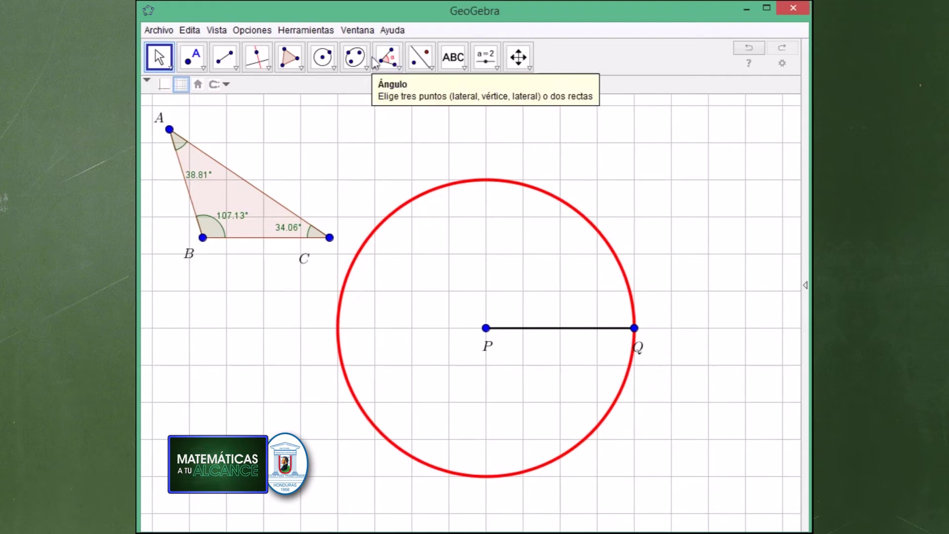
Step: Draw a second circle centred at Q that passes through P
{"action": "left_click", "coordinate": [332, 63]}
{"action": "left_click", "coordinate": [334, 70]}
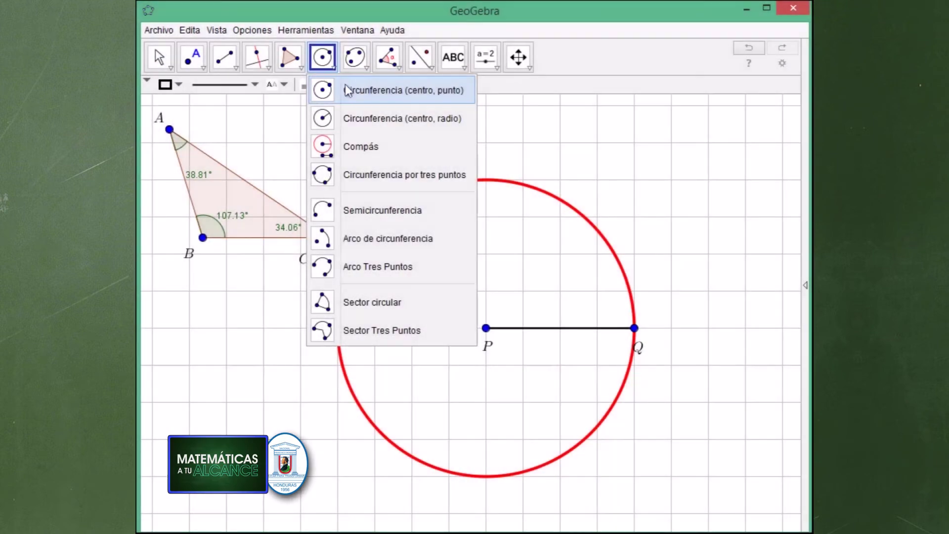
{"action": "left_click", "coordinate": [349, 91]}
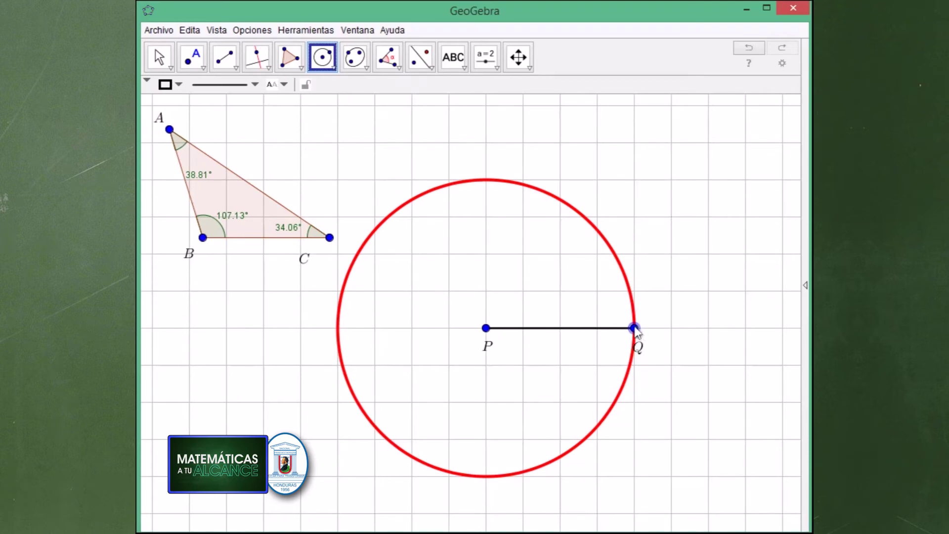
{"action": "left_click", "coordinate": [634, 328]}
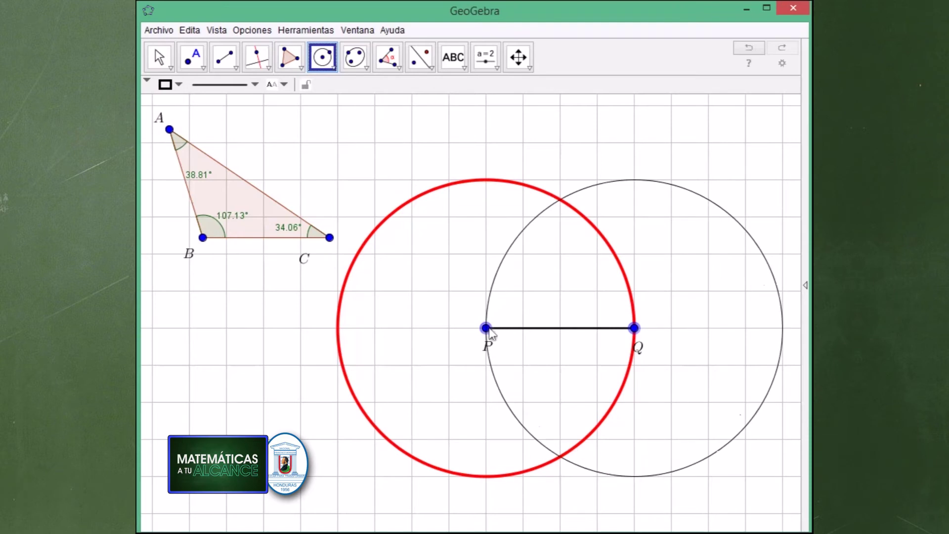
{"action": "left_click", "coordinate": [488, 329]}
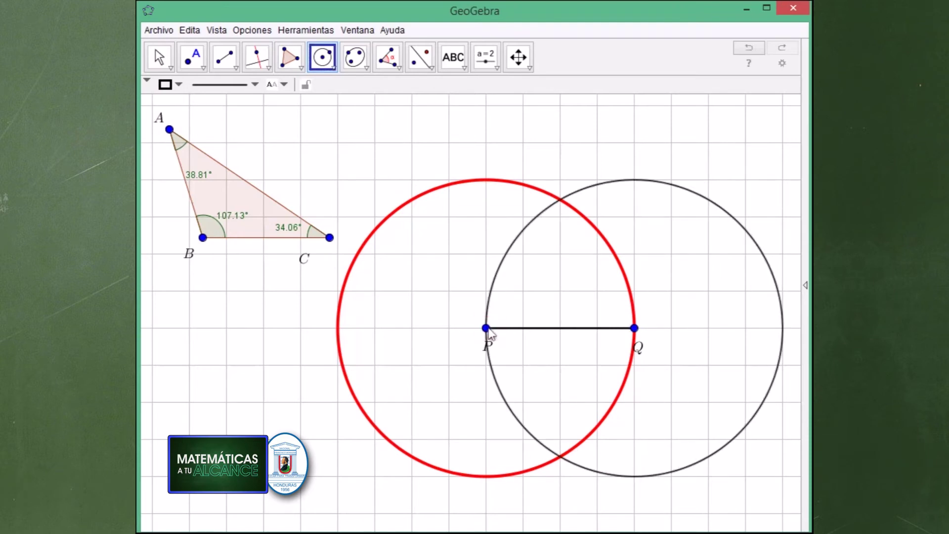
Step: Change the colour of the circle centred at Q to lime green
{"action": "left_click", "coordinate": [159, 59]}
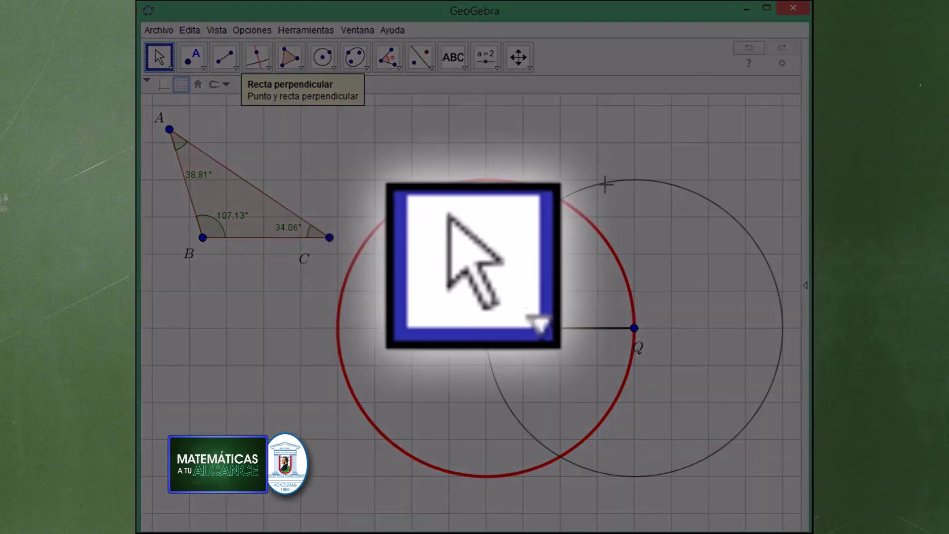
{"action": "left_click", "coordinate": [609, 187]}
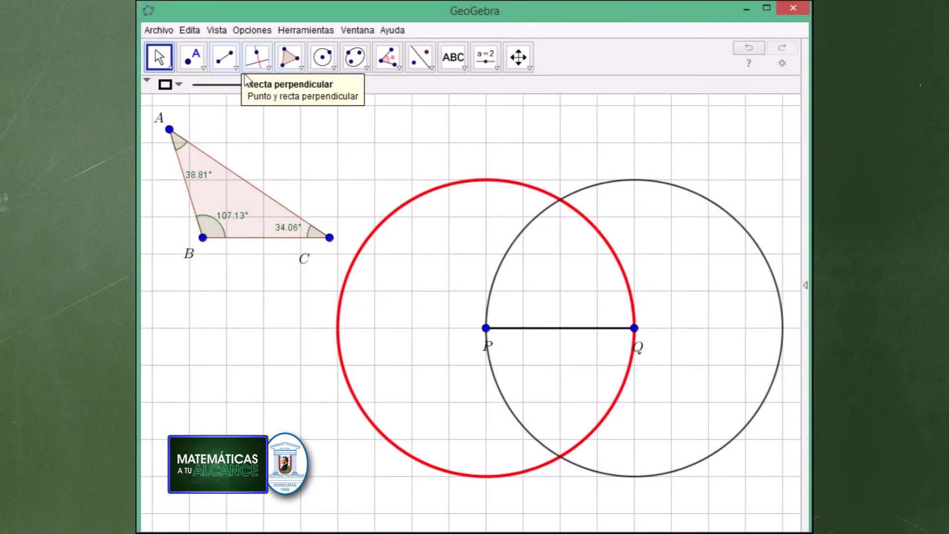
{"action": "left_click", "coordinate": [179, 87]}
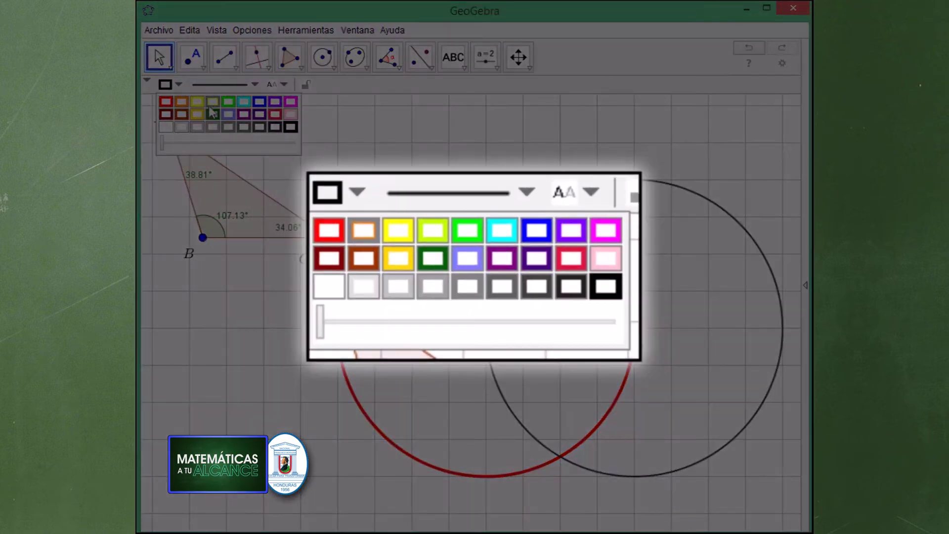
{"action": "left_click", "coordinate": [212, 102]}
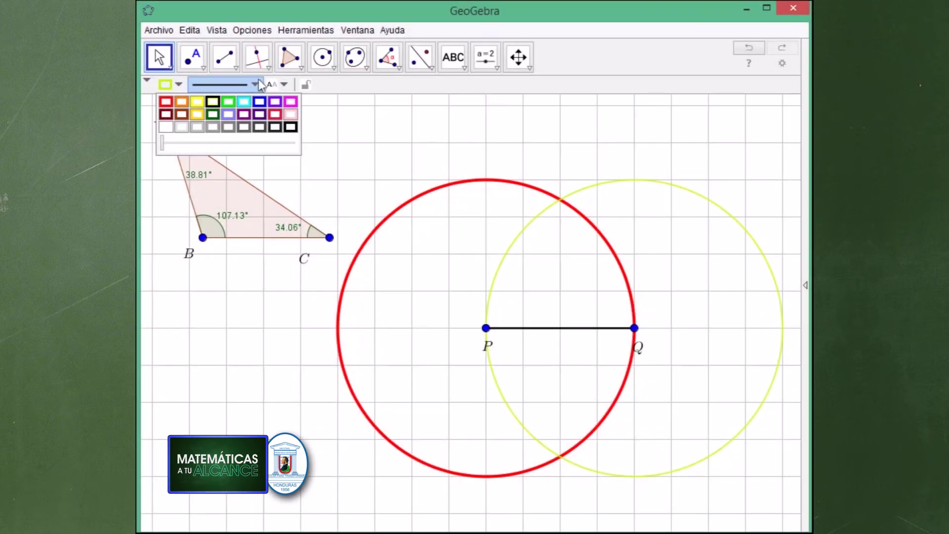
Step: Thicken the outline of the lime green circle markedly, keeping it solid
{"action": "left_click", "coordinate": [255, 83]}
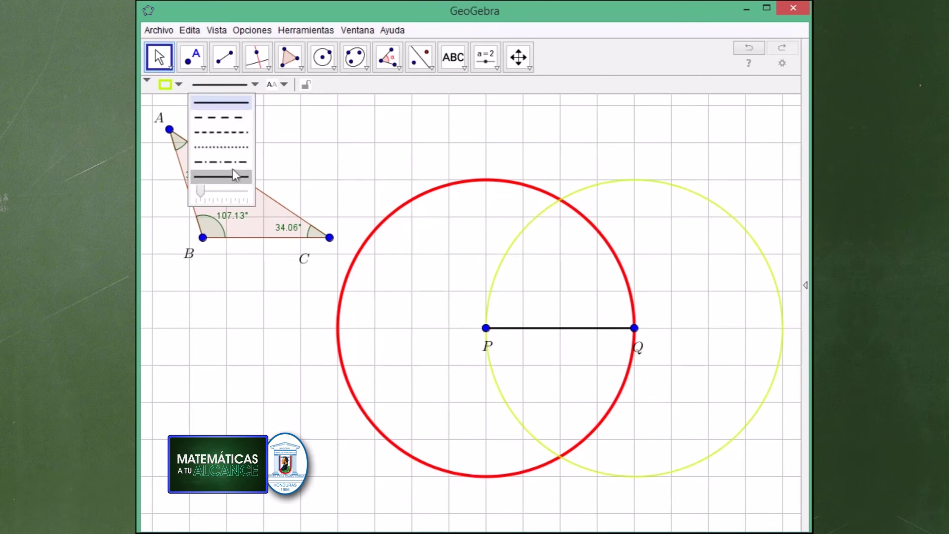
{"action": "left_click_drag", "start_coordinate": [201, 191], "coordinate": [231, 197]}
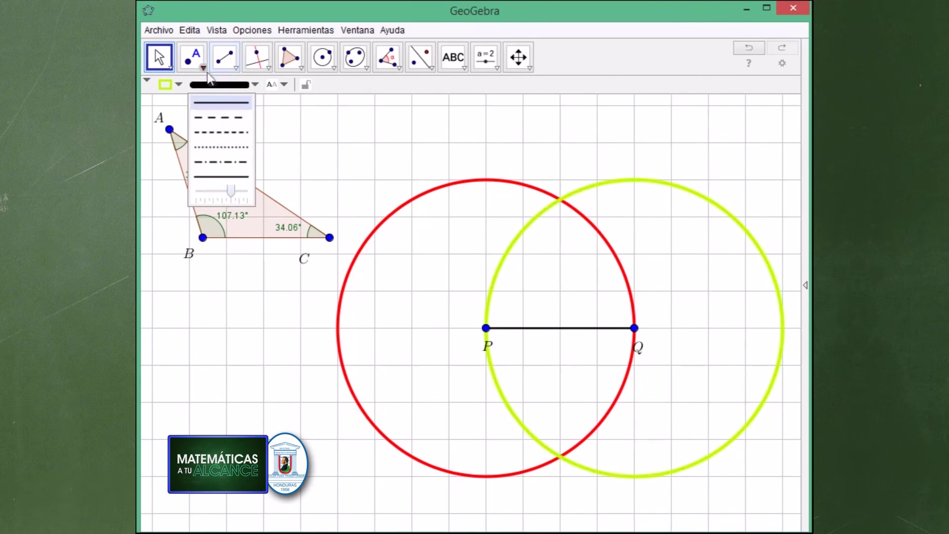
{"action": "left_click", "coordinate": [156, 49]}
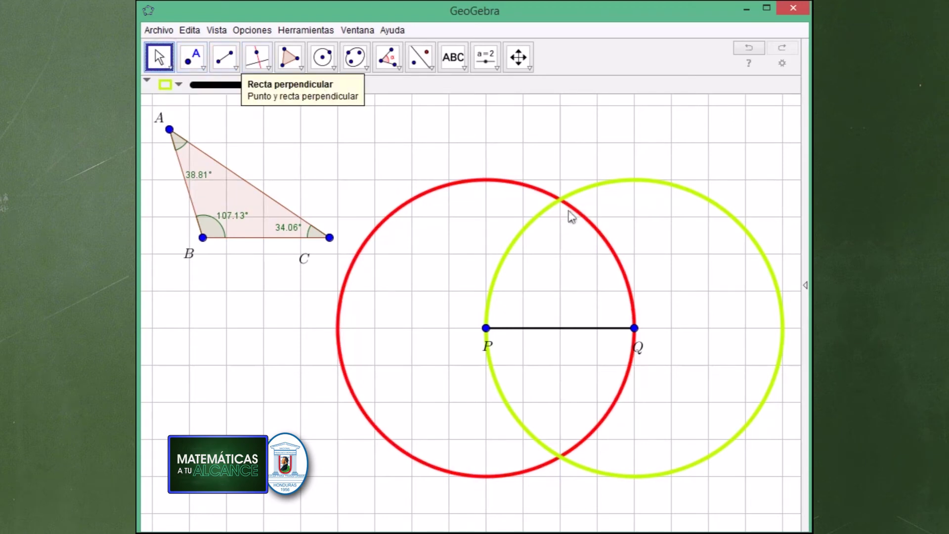
Step: Place a point at the upper intersection of the two circles and add the text label F above it
{"action": "left_click", "coordinate": [191, 57]}
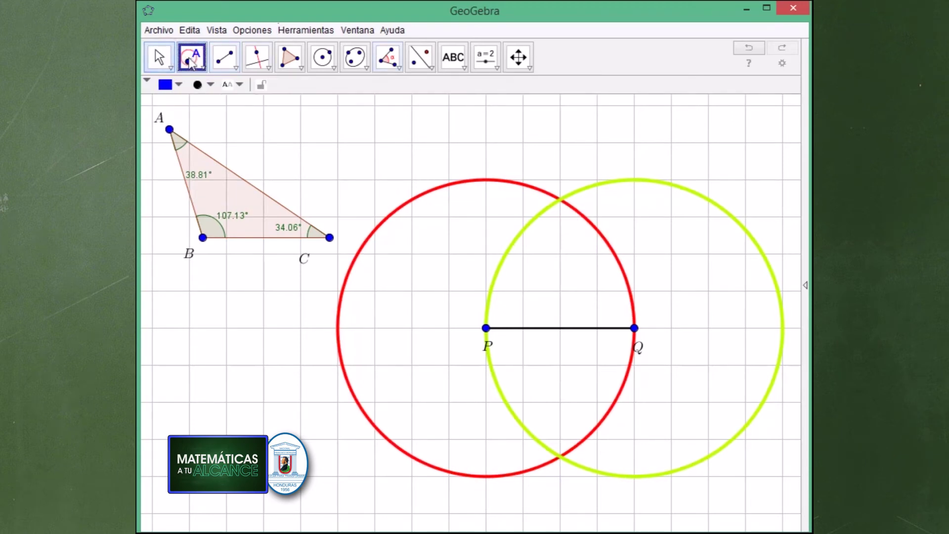
{"action": "left_click", "coordinate": [560, 199]}
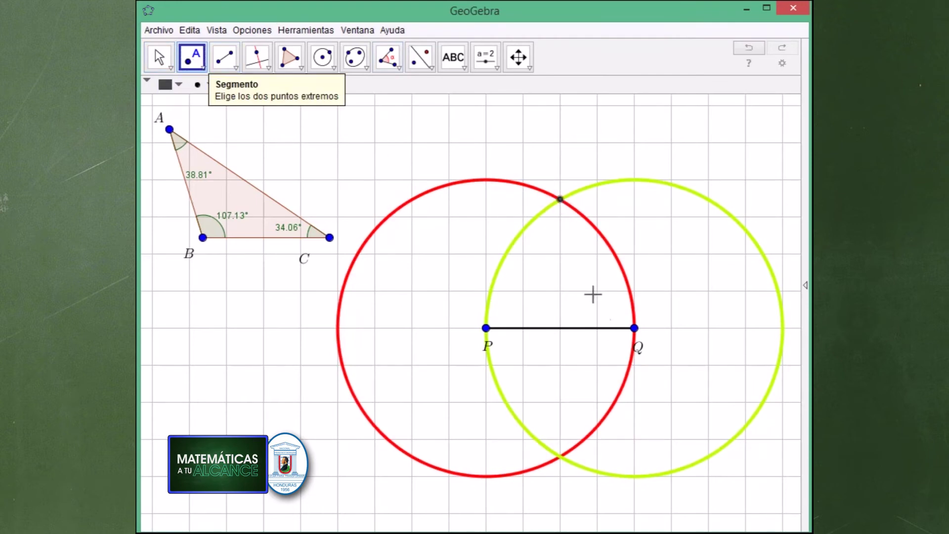
{"action": "left_click", "coordinate": [453, 57]}
{"action": "left_click", "coordinate": [555, 164]}
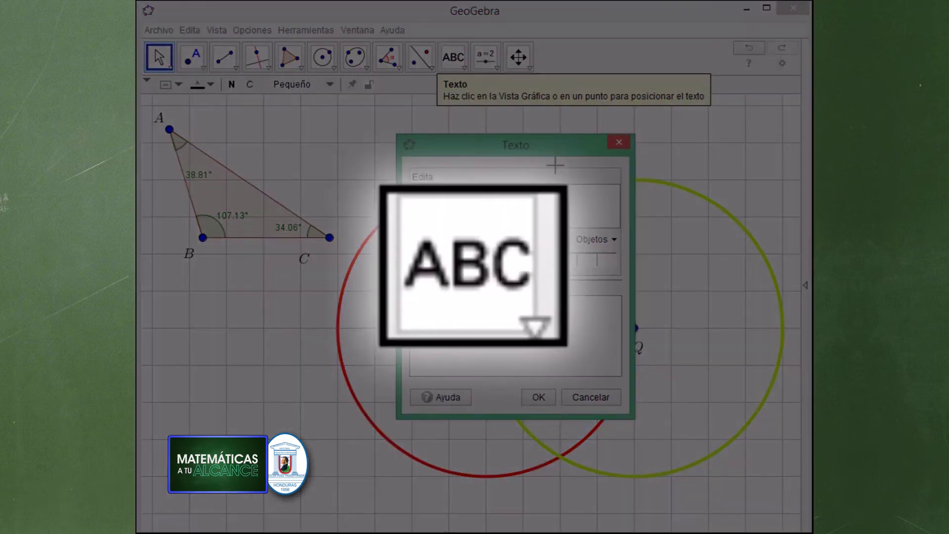
{"action": "type", "text": "F"}
{"action": "left_click", "coordinate": [419, 240]}
{"action": "left_click", "coordinate": [541, 397]}
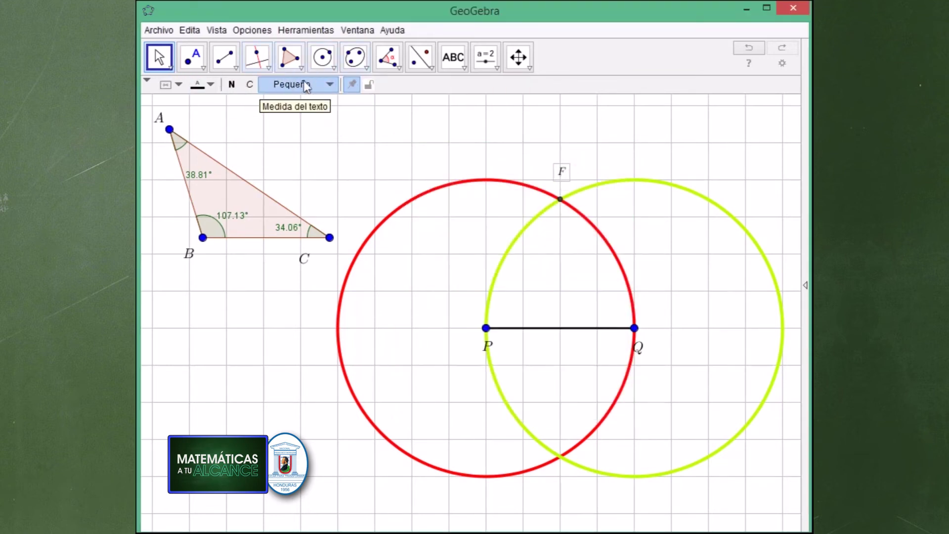
Step: Set the text size of label F to Mediano and position it just above the intersection point
{"action": "left_click", "coordinate": [327, 85]}
{"action": "left_click", "coordinate": [282, 150]}
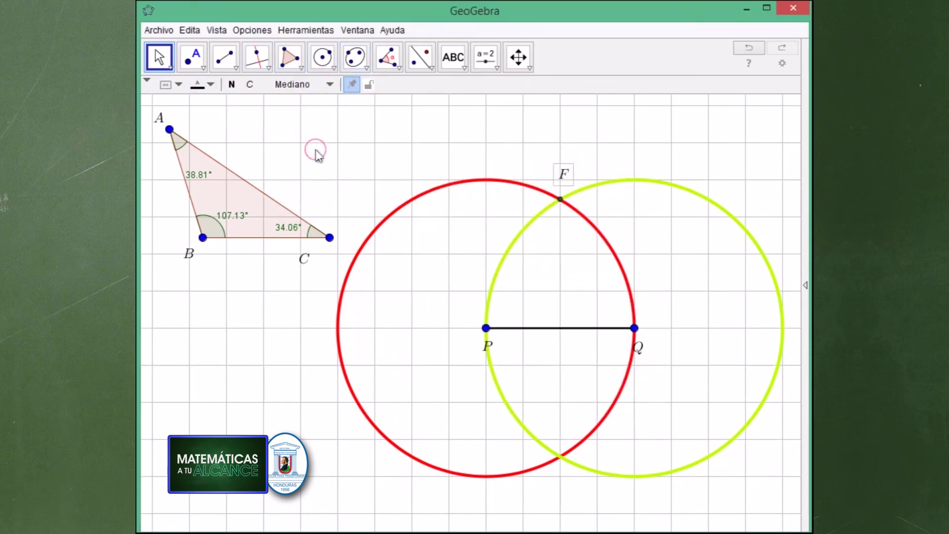
{"action": "left_click", "coordinate": [581, 167]}
{"action": "left_click_drag", "start_coordinate": [567, 180], "coordinate": [564, 183]}
Step: Draw segments from point F to P and from F to Q to complete the triangle on PQ
{"action": "left_click", "coordinate": [228, 57]}
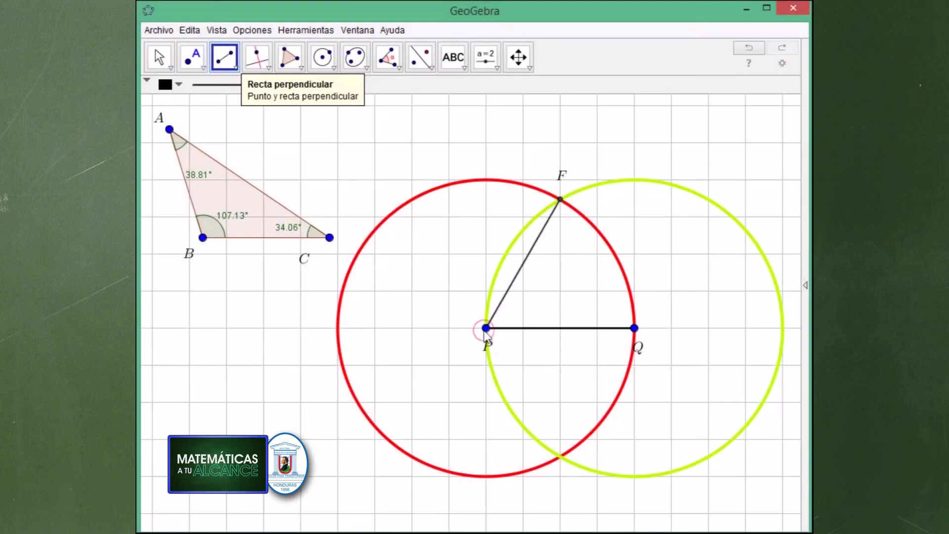
{"action": "left_click", "coordinate": [560, 199]}
{"action": "left_click", "coordinate": [561, 199]}
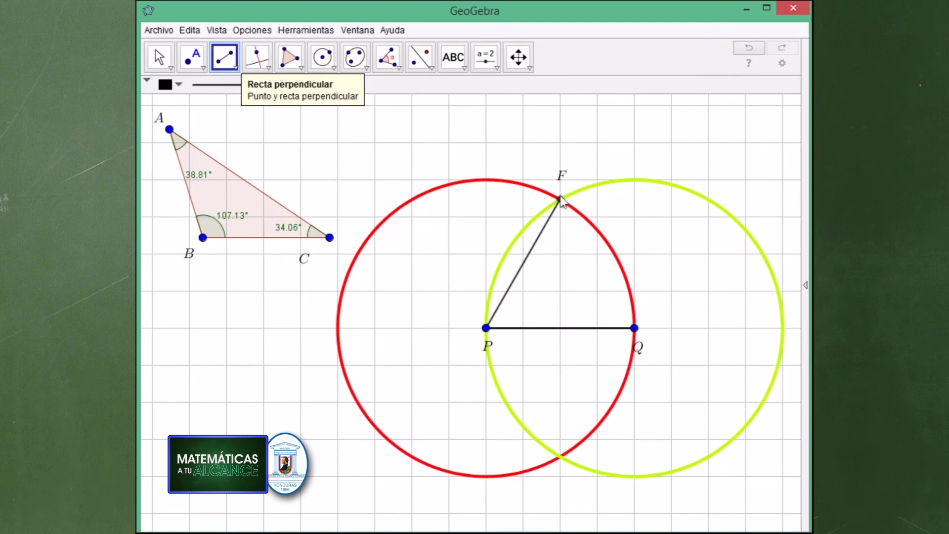
{"action": "left_click", "coordinate": [634, 328]}
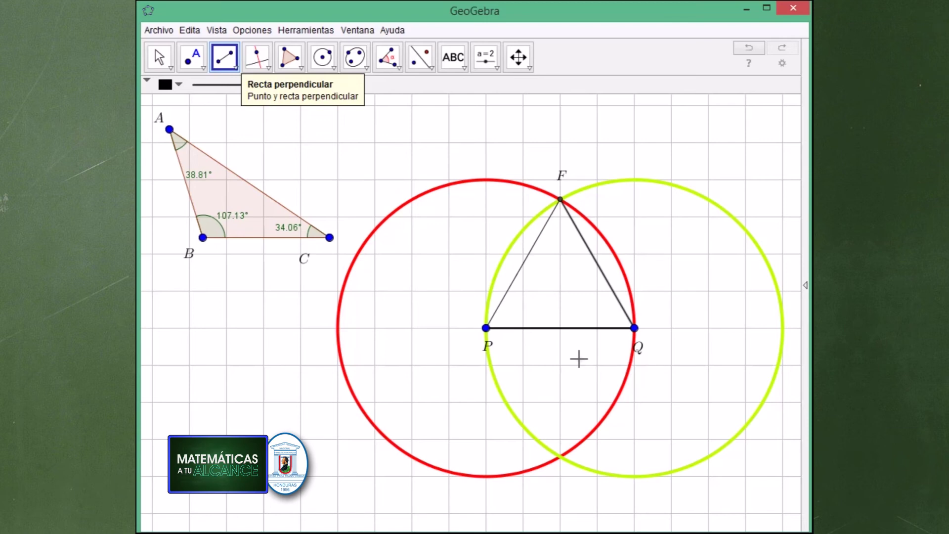
Step: Mark the interior angle at Q between QF and QP, and move its value label clear of the arc
{"action": "left_click", "coordinate": [395, 69]}
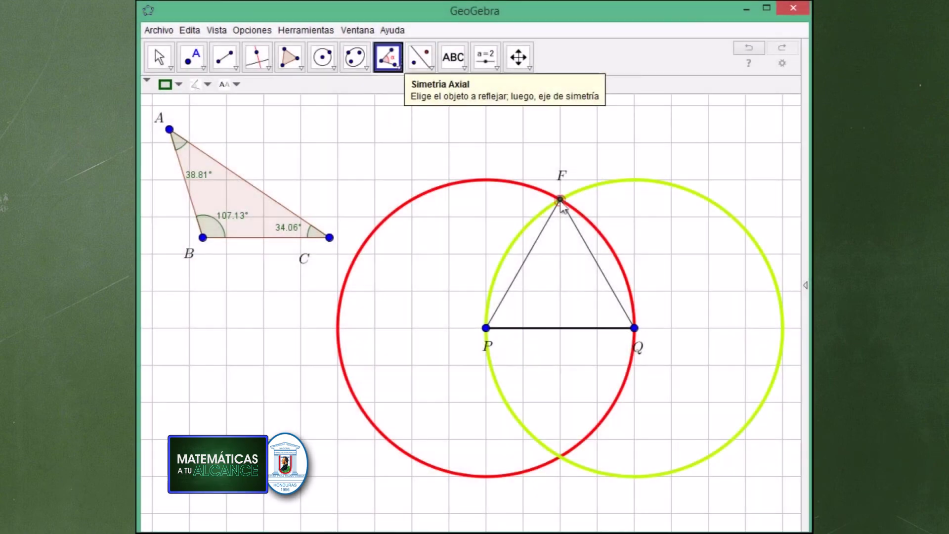
{"action": "left_click", "coordinate": [621, 298]}
{"action": "left_click", "coordinate": [583, 328]}
{"action": "left_click", "coordinate": [487, 329]}
{"action": "left_click", "coordinate": [158, 58]}
{"action": "left_click_drag", "start_coordinate": [626, 327], "coordinate": [598, 312]}
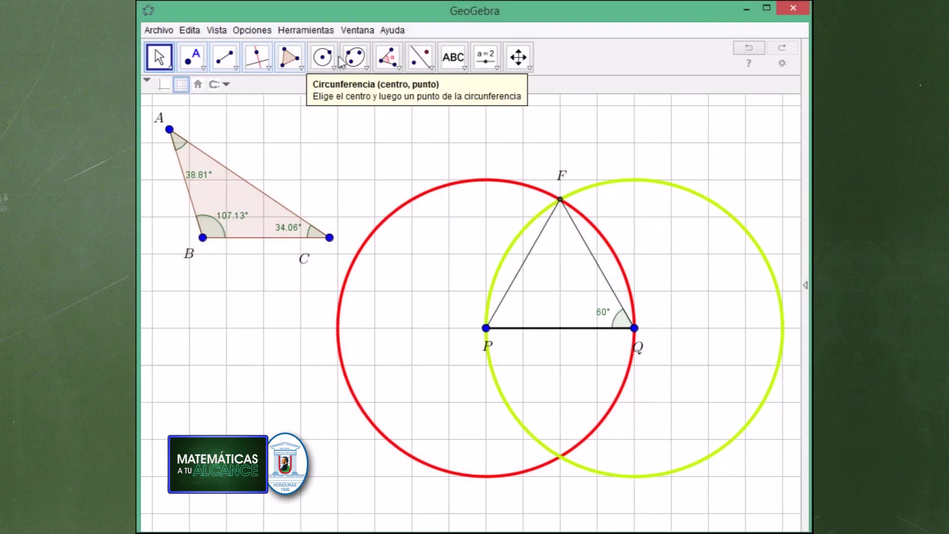
Step: Mark the interior angle at F between FP and FQ, and move its value label below the arc
{"action": "left_click", "coordinate": [388, 57]}
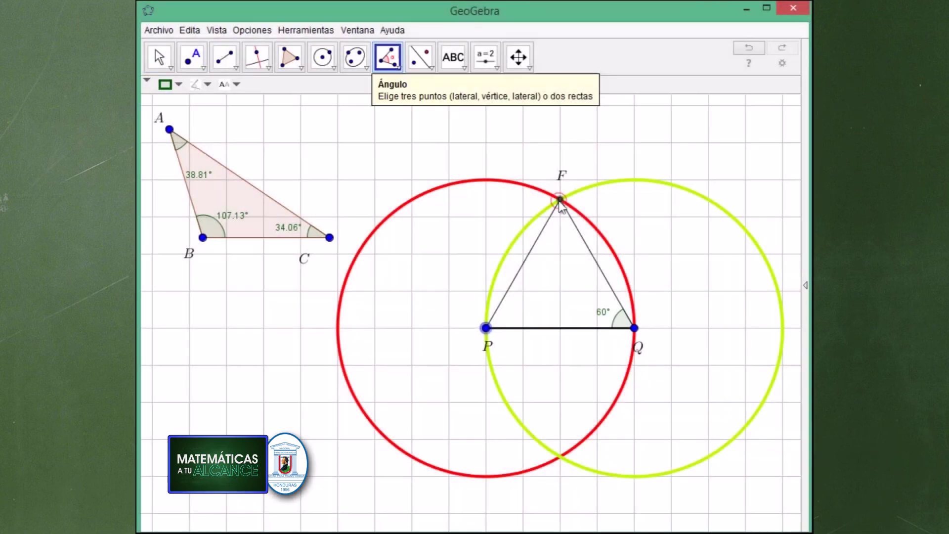
{"action": "left_click", "coordinate": [560, 199]}
{"action": "left_click", "coordinate": [635, 327]}
{"action": "left_click", "coordinate": [159, 56]}
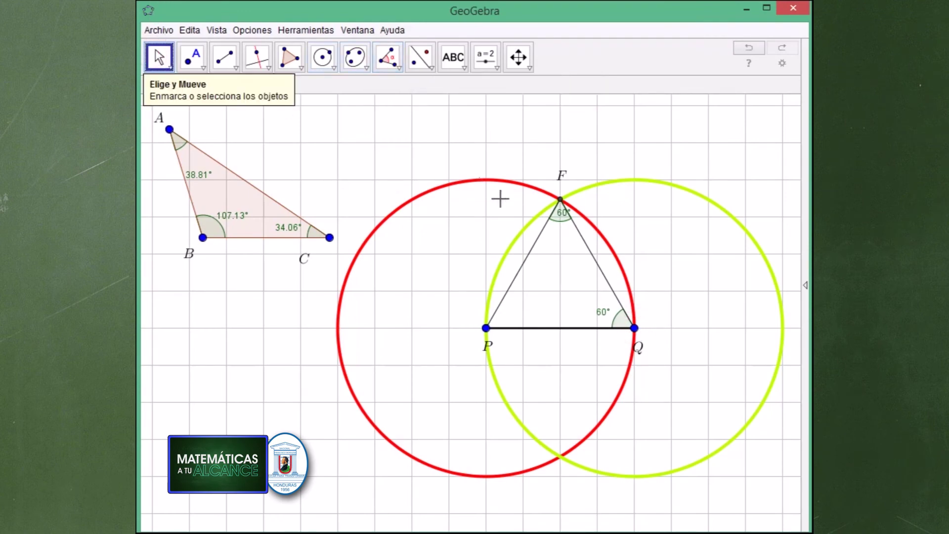
{"action": "left_click_drag", "start_coordinate": [570, 224], "coordinate": [562, 233]}
Step: Mark the interior angle at P between PQ and PF, and move its value label outside the arc
{"action": "left_click", "coordinate": [388, 57]}
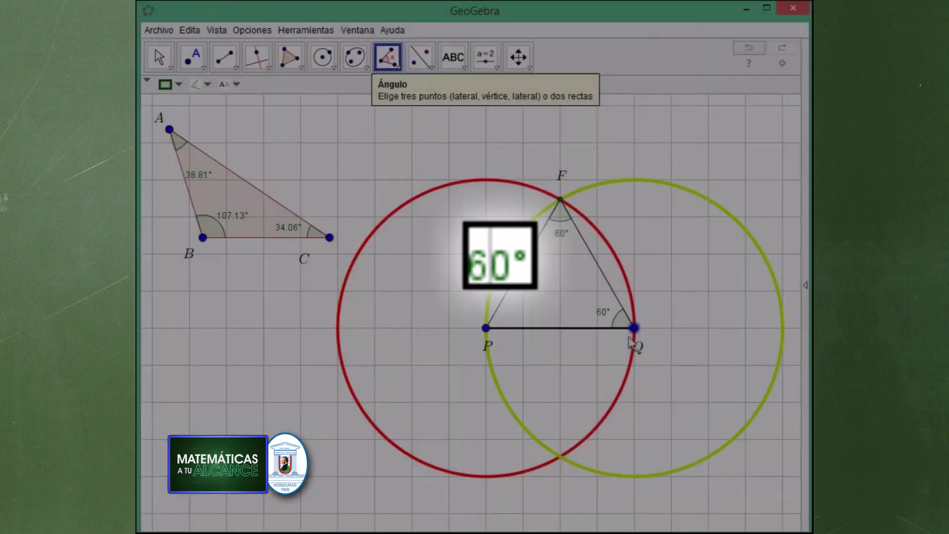
{"action": "left_click", "coordinate": [633, 328]}
{"action": "left_click", "coordinate": [487, 328]}
{"action": "left_click", "coordinate": [561, 200]}
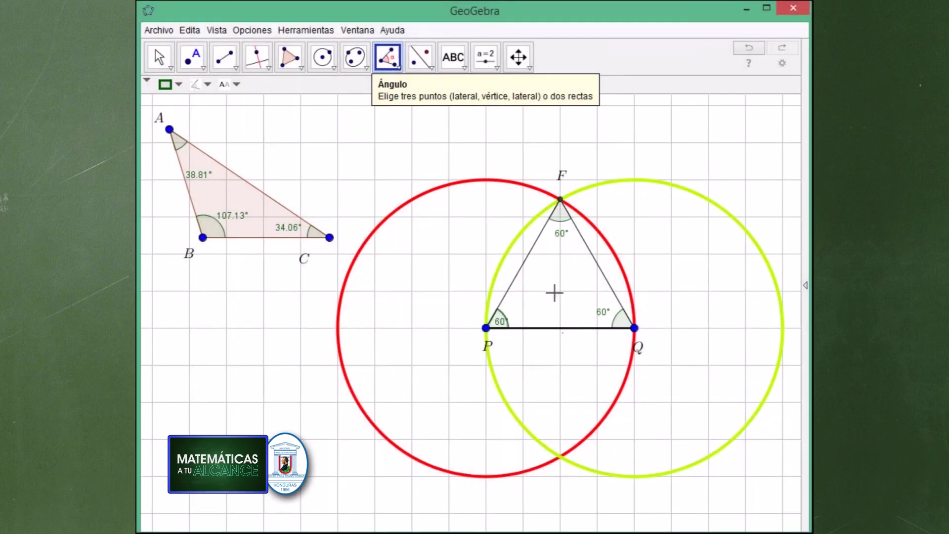
{"action": "left_click", "coordinate": [159, 57]}
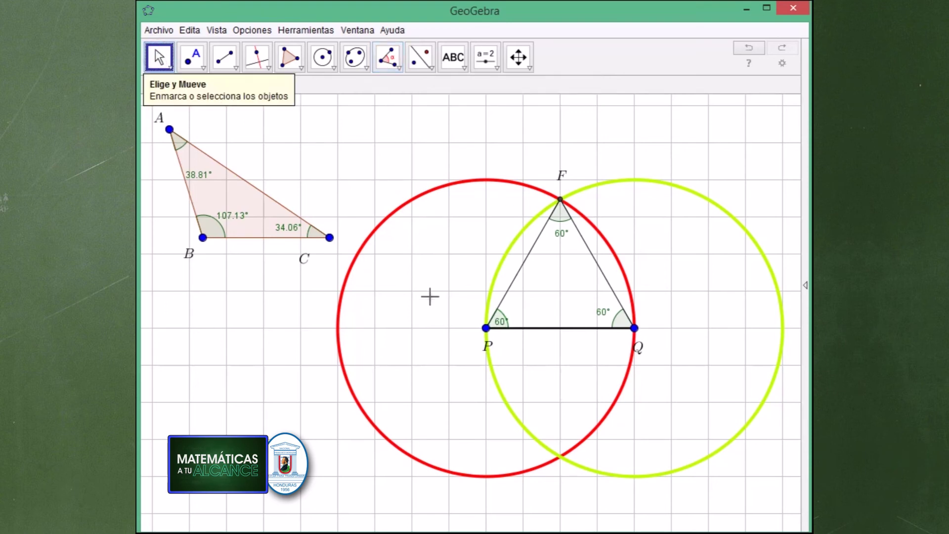
{"action": "left_click_drag", "start_coordinate": [503, 326], "coordinate": [522, 317]}
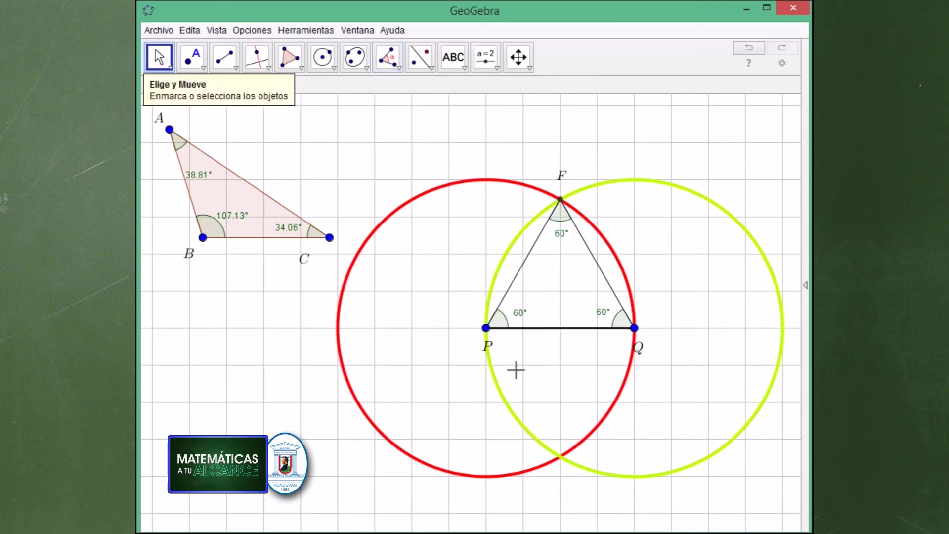